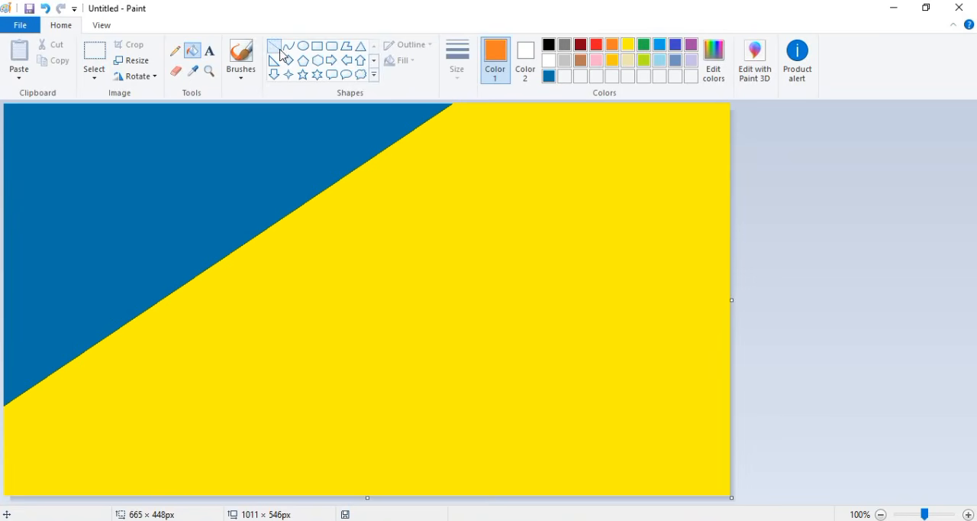
- Draw an orange diagonal line across the yellow area's lower right and fill the corner beyond it with a custom darker orange
mouse_move(729, 190)
mouse_down()
mouse_move(284, 501)
mouse_move(746, 160)
mouse_move(742, 134)
mouse_up()
click(192, 51)
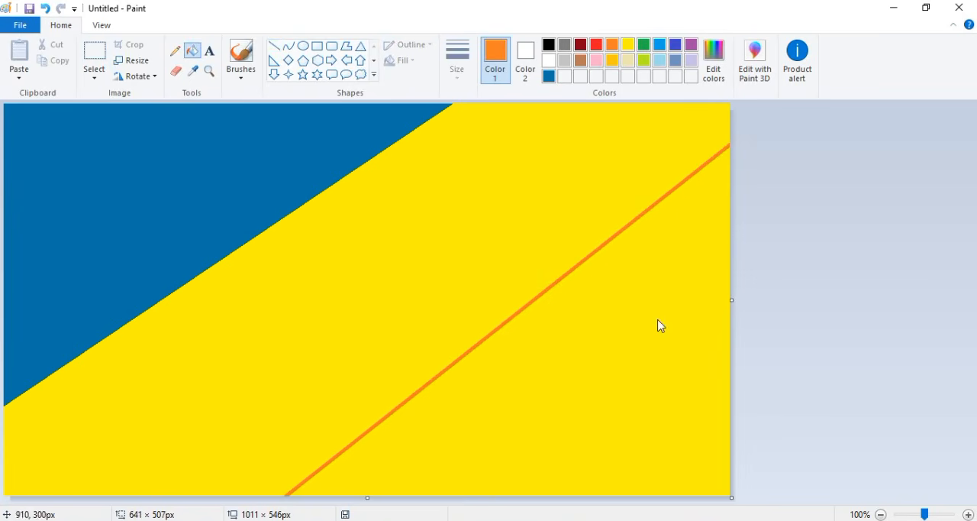
click(659, 327)
click(713, 61)
click(633, 241)
click(356, 365)
- Blend the colors into a gradient by resizing the image to 1 pixel wide and back to 1011 pixels, without maintaining aspect ratio
click(132, 60)
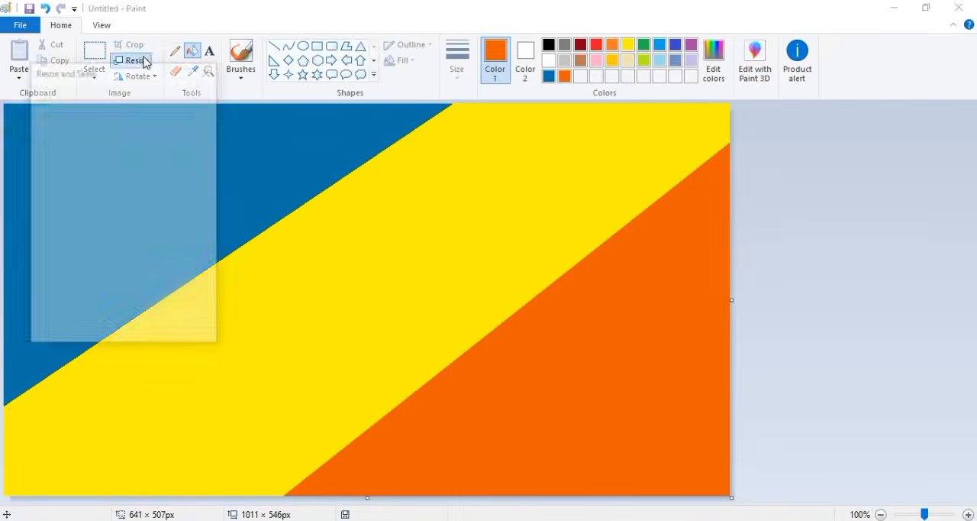
click(110, 327)
click(132, 60)
click(161, 113)
click(111, 195)
click(172, 141)
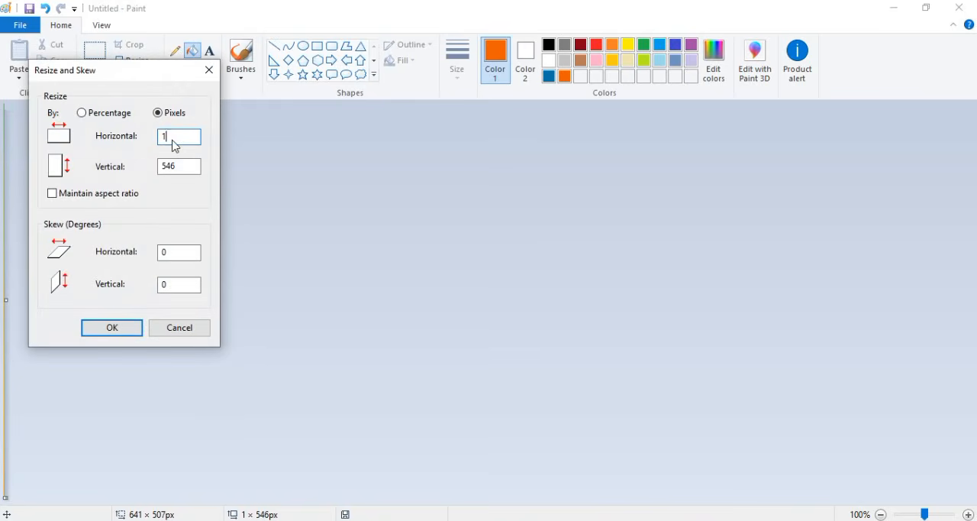
click(122, 327)
- Select the whole gradient and shrink its height so it covers only the canvas area above the horizon
click(94, 77)
click(96, 109)
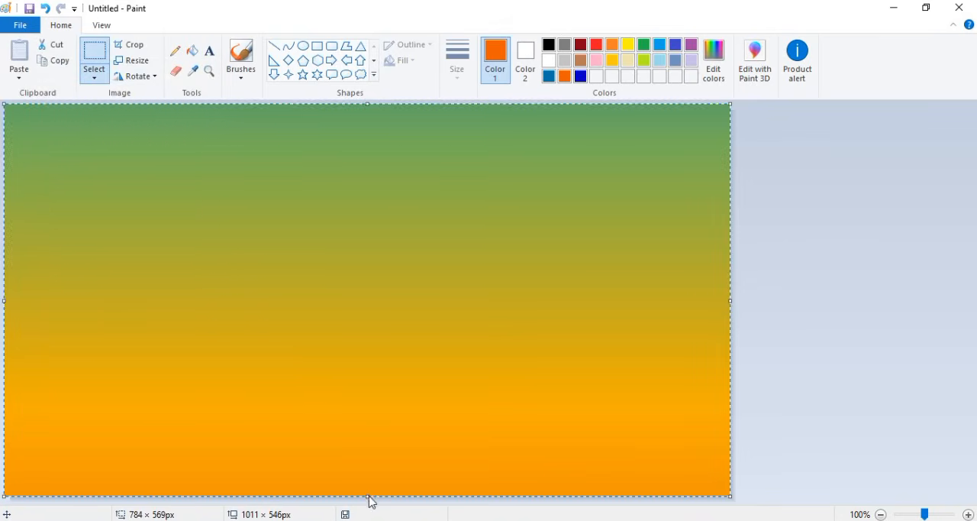
drag(369, 498, 365, 336)
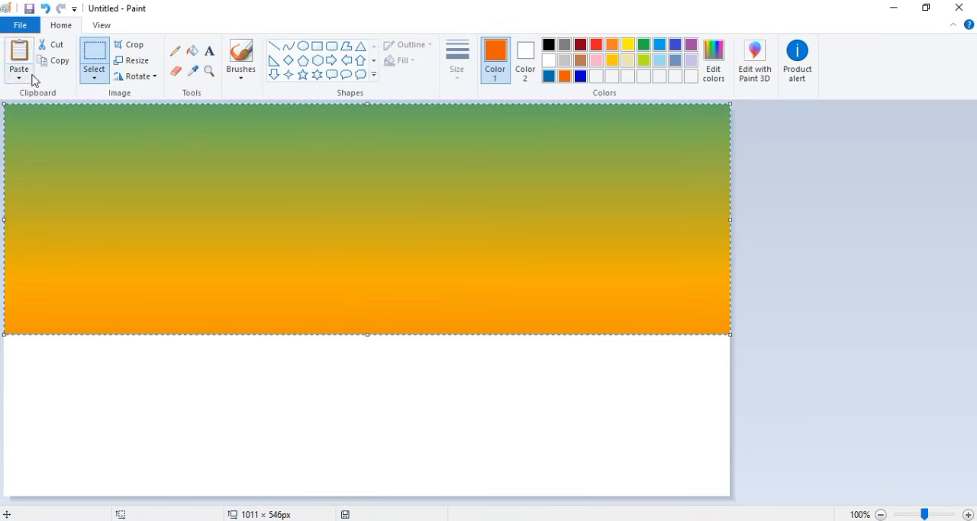
- Paste a copy of the gradient and, using vertical flips, squeeze it into the blank lower part of the canvas
click(135, 77)
click(141, 142)
drag(367, 105, 364, 334)
click(141, 76)
click(142, 142)
click(366, 245)
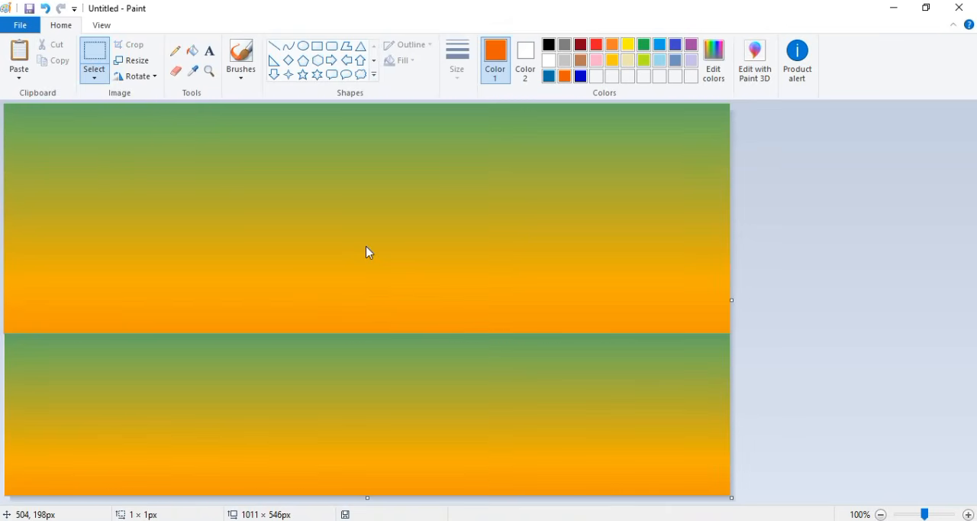
- Draw a thin black horizontal line across the full canvas where the two gradients meet
click(275, 48)
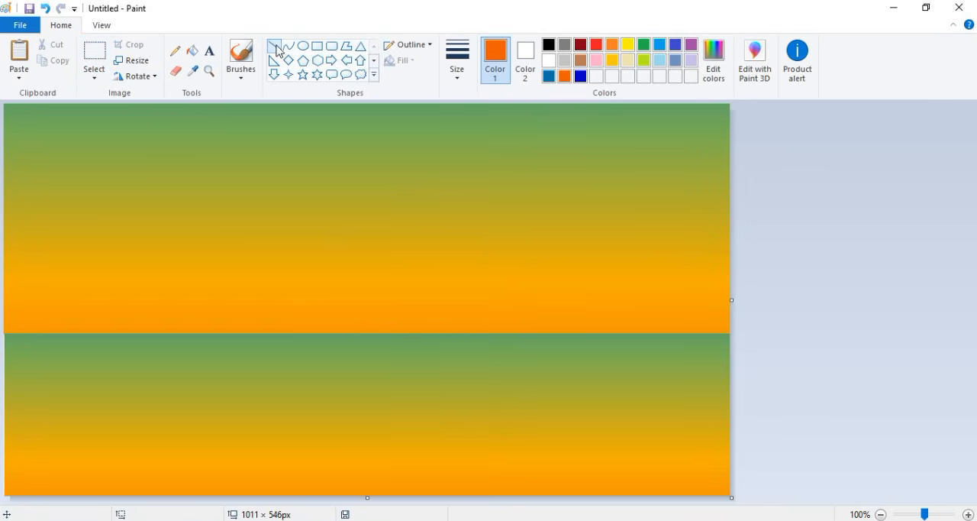
click(548, 44)
click(458, 61)
click(490, 112)
drag(6, 334, 779, 335)
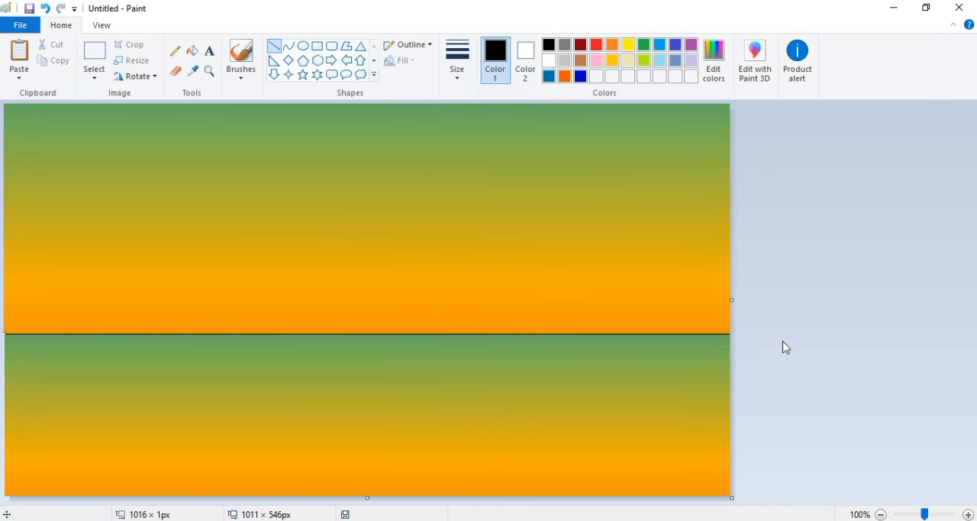
- Draw two adjoining white, solid-filled rectangles with black outlines on the horizon as the house's front and side walls
click(317, 46)
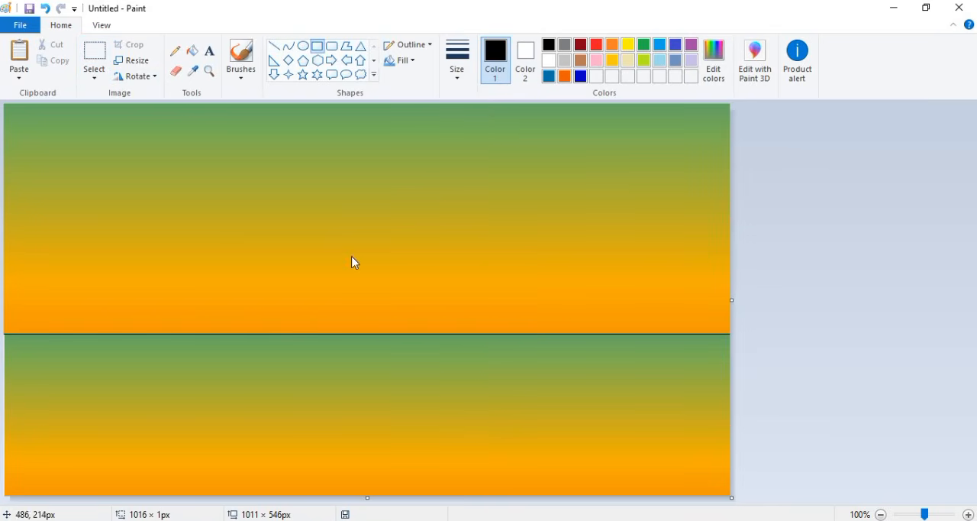
drag(349, 264, 419, 333)
click(401, 60)
click(419, 93)
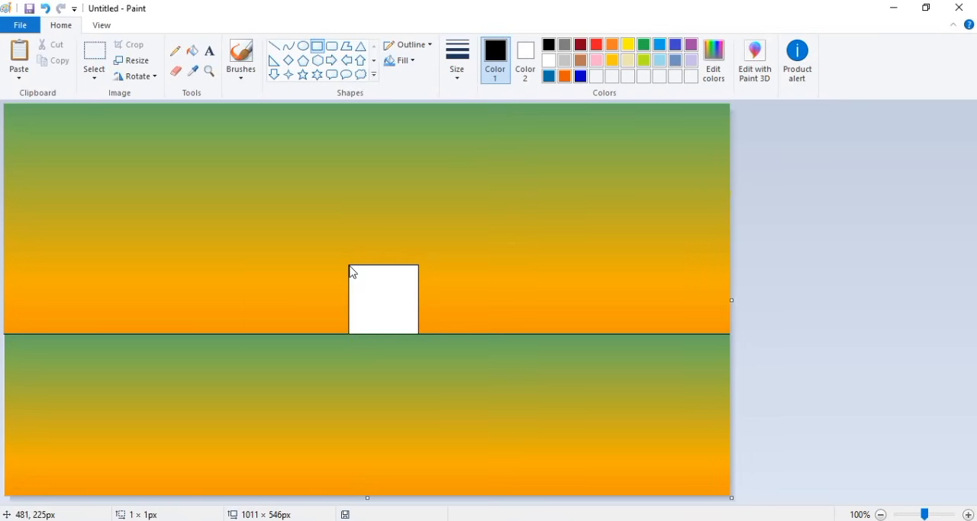
drag(349, 266, 246, 333)
click(405, 225)
- Add a white triangular gable of 95 × 73 px on top of the front wall and erase the line between them
click(360, 46)
drag(350, 229, 418, 281)
drag(365, 259, 365, 242)
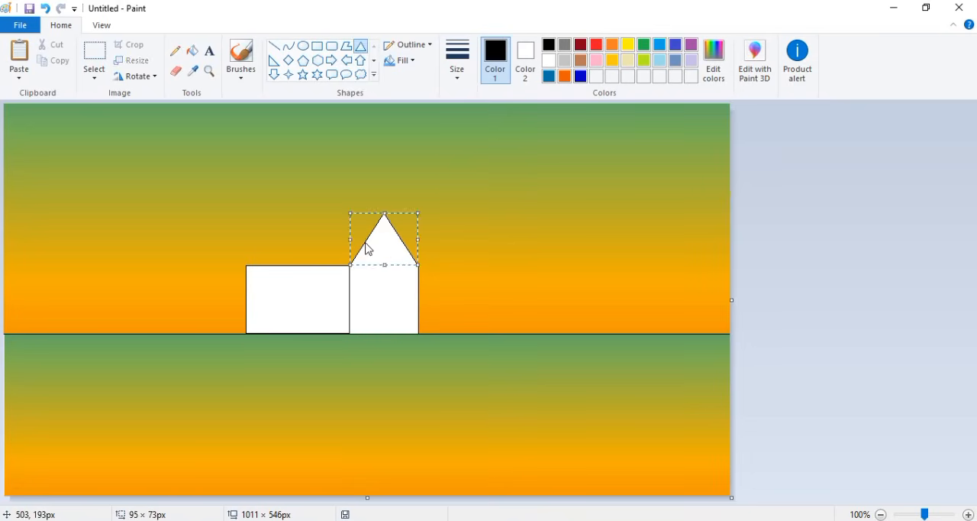
click(419, 128)
click(175, 71)
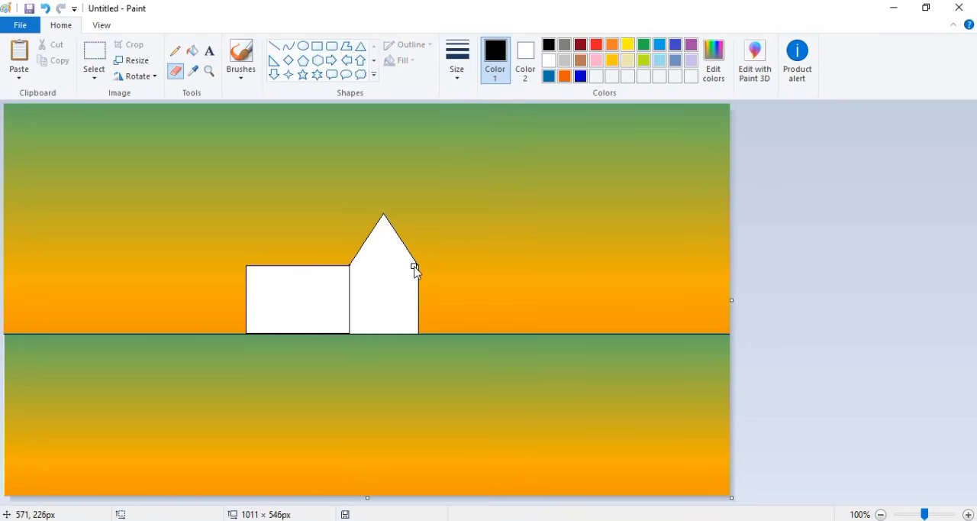
- Mix a custom dark orange with Red 187, Green 74, Blue 0, based on the saved orange
click(564, 75)
click(714, 61)
click(642, 253)
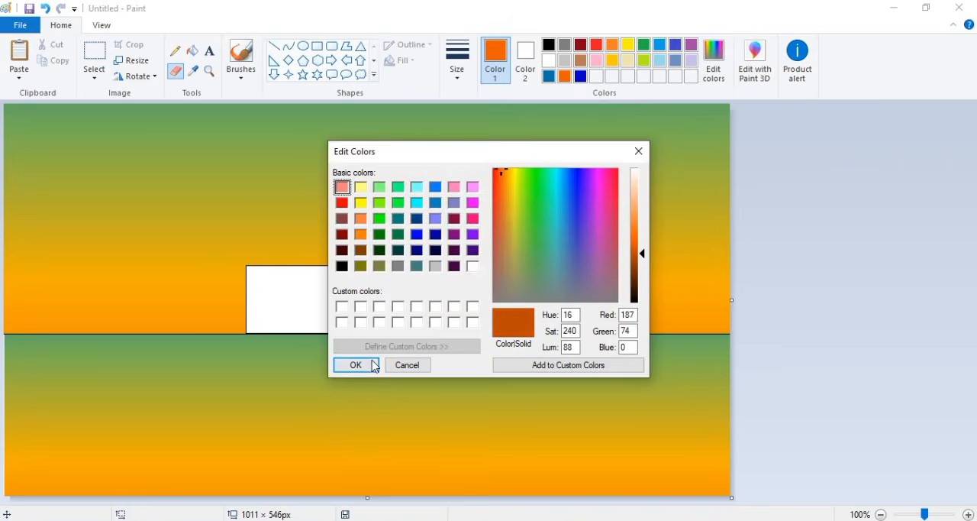
click(372, 366)
- Draw a narrow polygon with black outline and dark orange fill along the gable's right slope as the roof edge
click(347, 45)
click(525, 61)
click(596, 75)
click(495, 61)
click(549, 45)
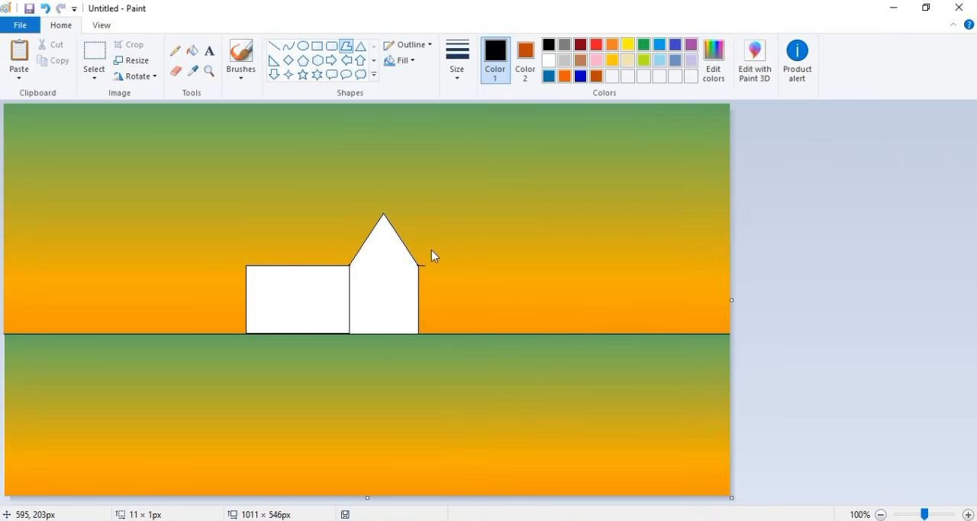
double_click(386, 209)
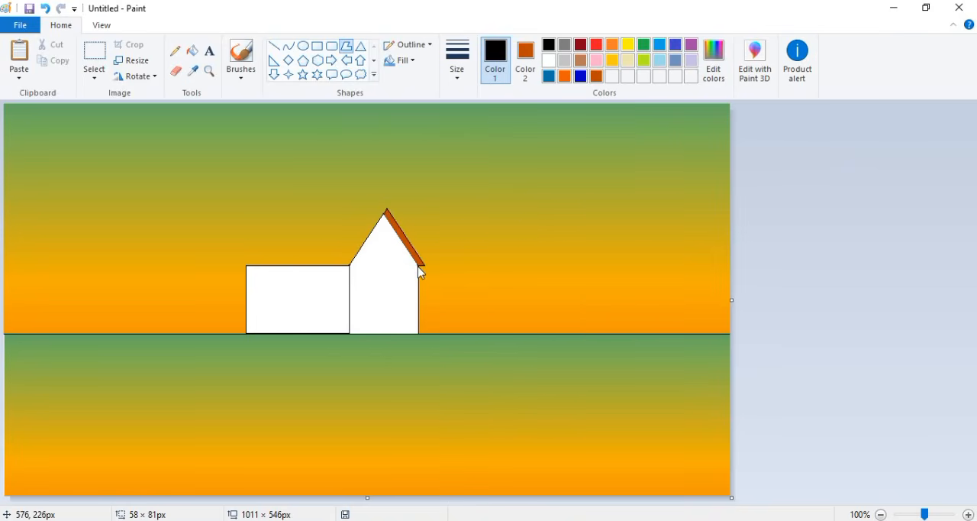
- Draw the main roof slope as a dark orange polygon overhanging the side wall, and trace the gable's right slope in thick black
double_click(235, 265)
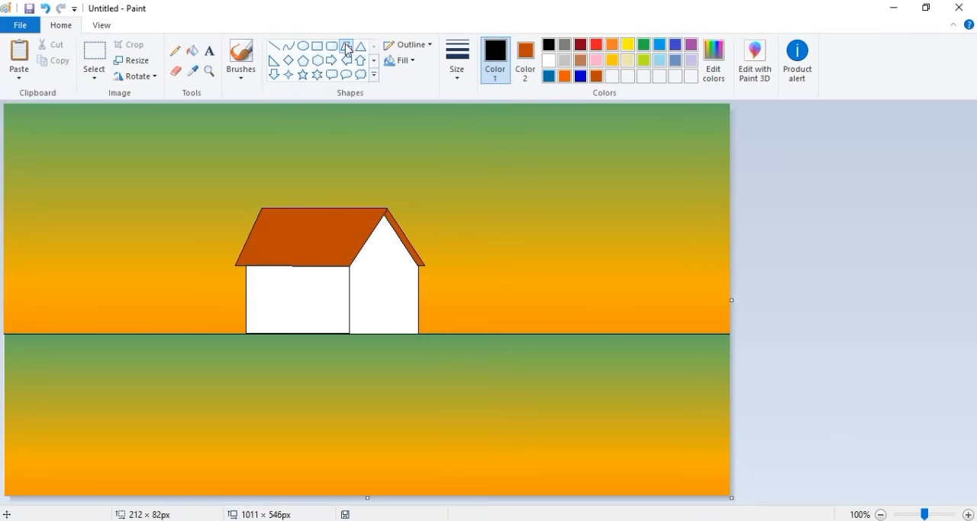
drag(262, 208, 224, 273)
click(349, 271)
click(387, 210)
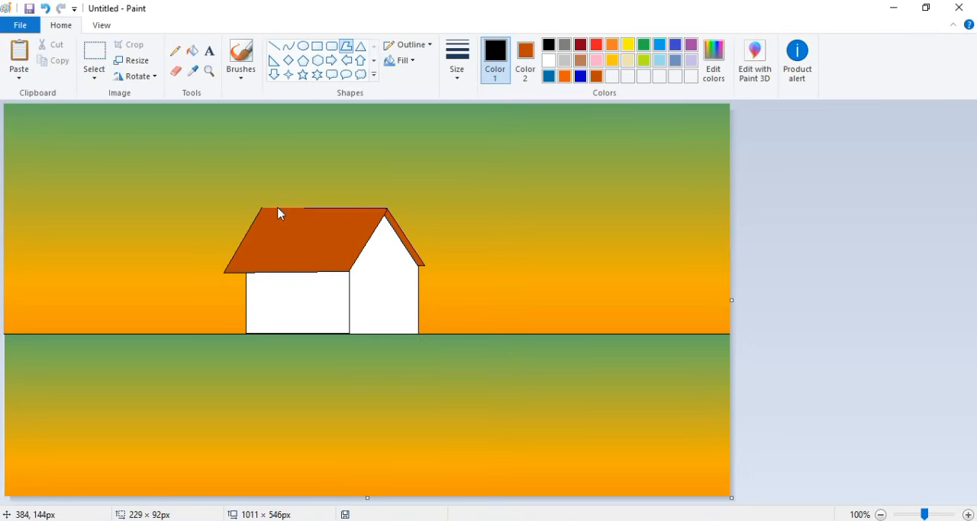
click(262, 207)
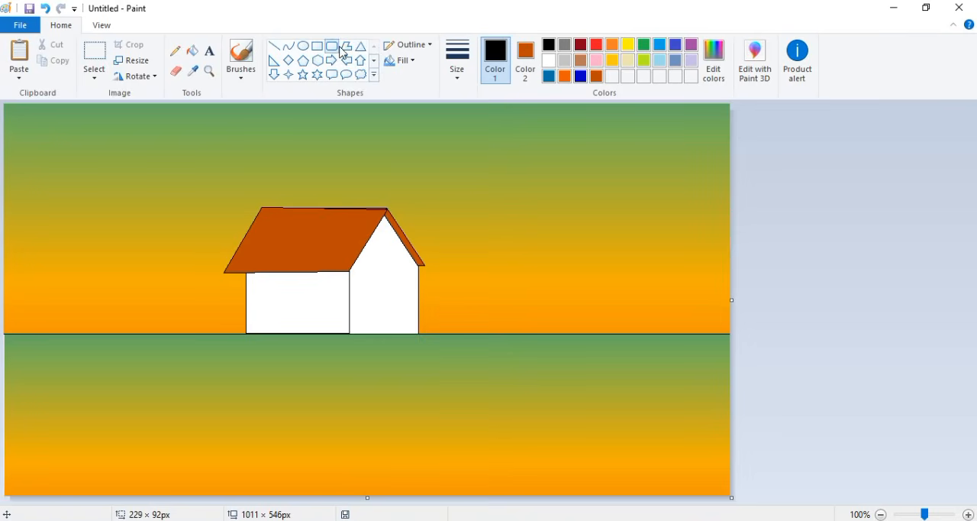
click(274, 46)
drag(386, 213, 413, 262)
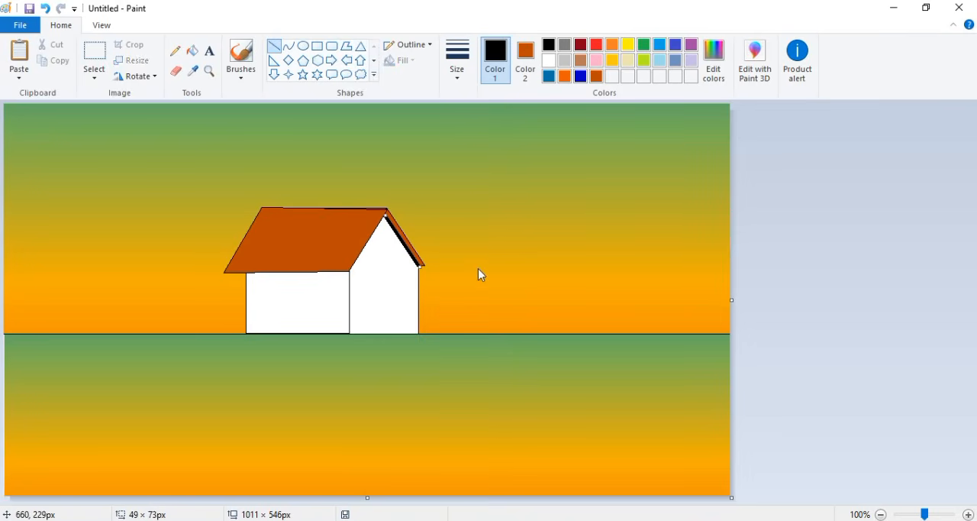
- Draw a grid of thin black lines on the main roof slope and erase parts of them to suggest staggered tiles
click(457, 61)
click(460, 102)
mouse_move(265, 222)
mouse_down()
mouse_move(362, 221)
mouse_move(361, 232)
mouse_move(250, 244)
mouse_move(352, 255)
mouse_up()
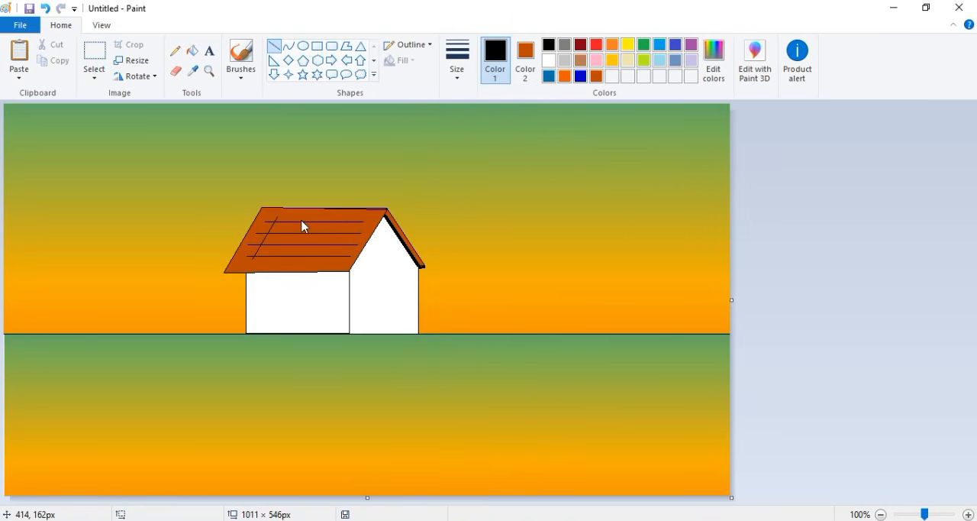
mouse_move(338, 214)
mouse_down()
mouse_move(318, 264)
mouse_move(340, 262)
mouse_up()
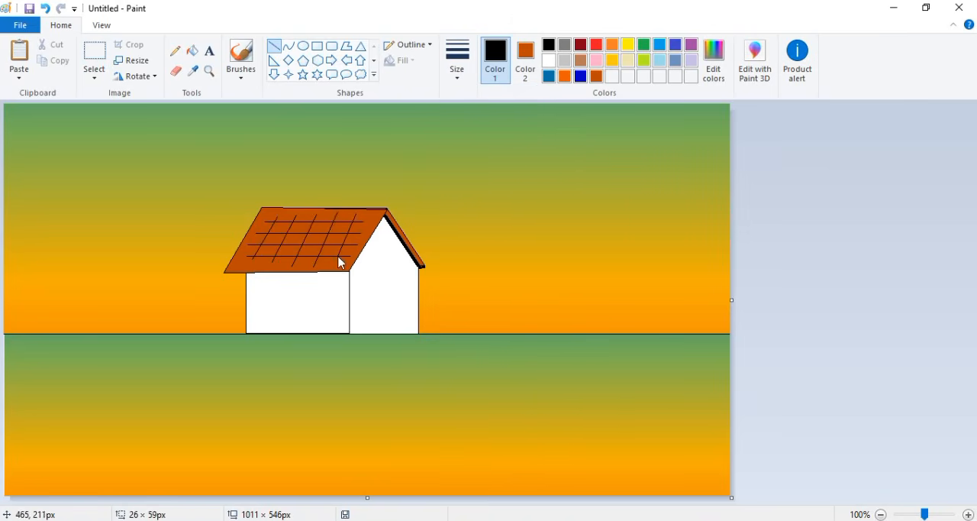
click(175, 70)
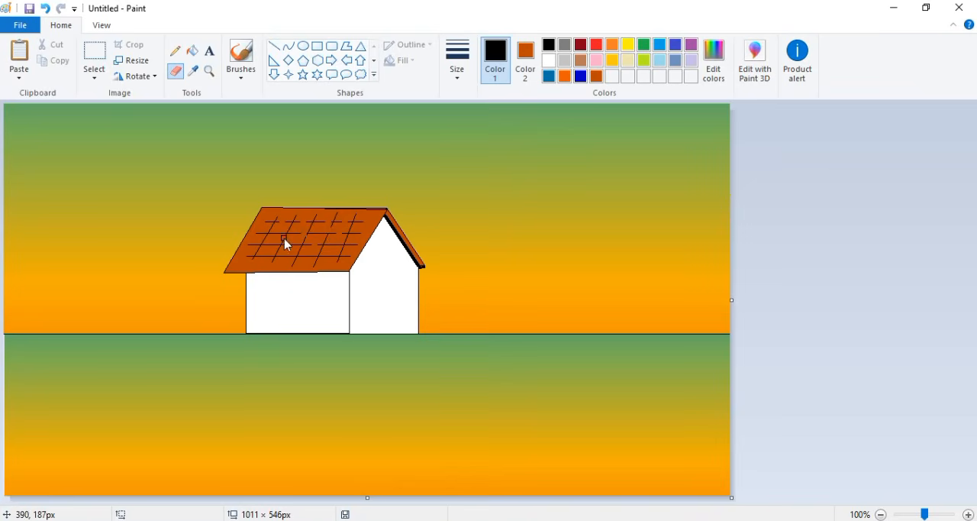
- Draw a 36 × 83 px rectangular door on the front wall and fill it with a custom dark brown
click(316, 46)
click(525, 60)
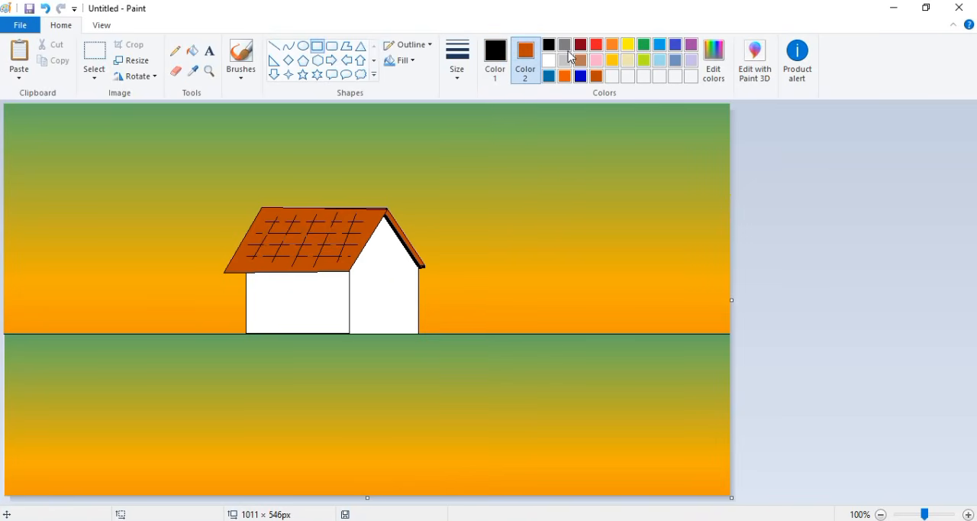
click(581, 45)
drag(371, 274, 396, 334)
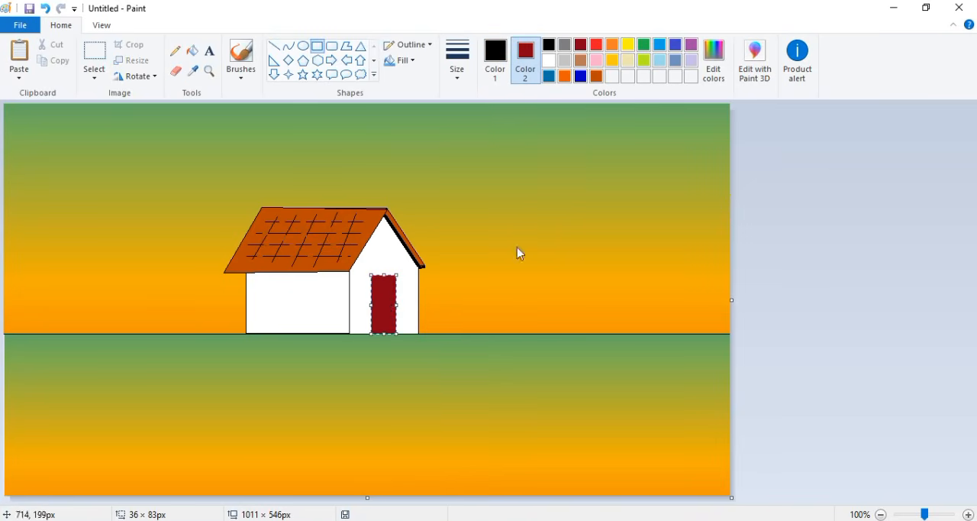
click(714, 60)
click(362, 248)
drag(643, 269, 643, 289)
click(355, 364)
- Undo the oversized brown rectangle and draw a small dark brown rectangular window on the side wall
drag(563, 317, 342, 250)
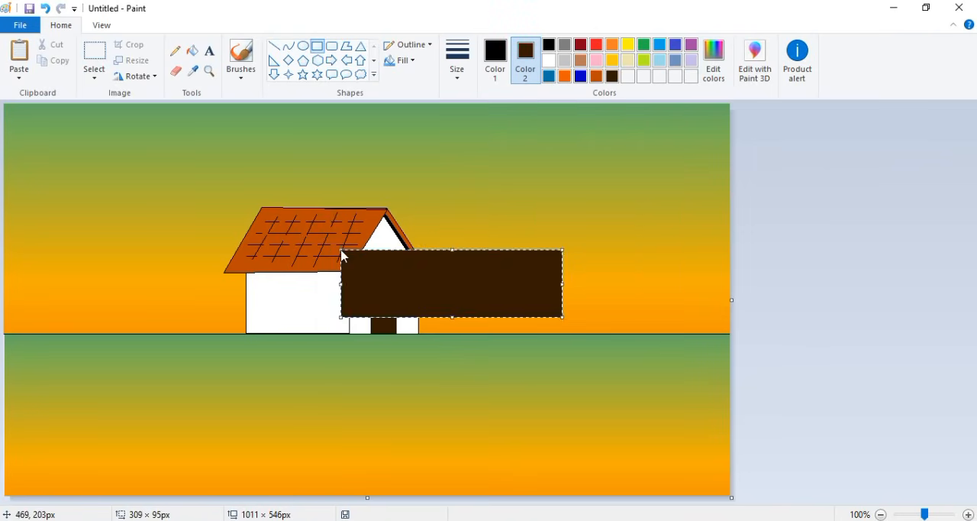
key(ctrl+z)
drag(277, 286, 313, 301)
click(360, 304)
- Draw dark brown fences on both sides of the house from thin rounded rectangles, each with two rails and four posts
click(332, 46)
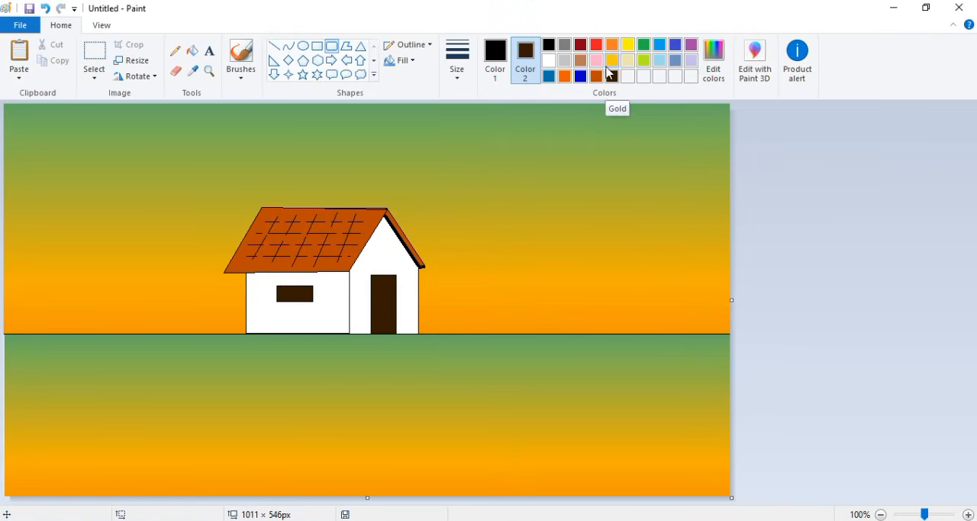
drag(420, 300, 547, 303)
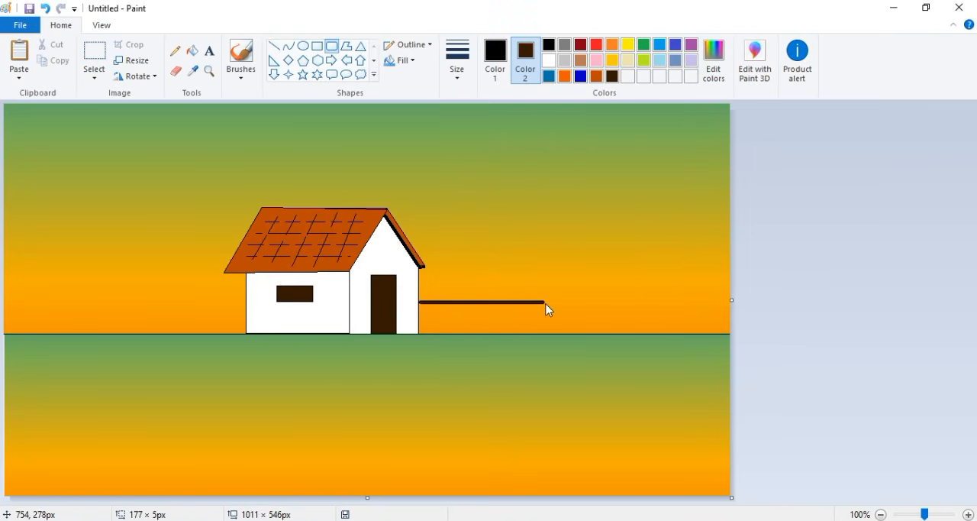
mouse_move(419, 316)
mouse_down()
mouse_move(543, 319)
mouse_move(534, 331)
mouse_up()
key(ctrl+z)
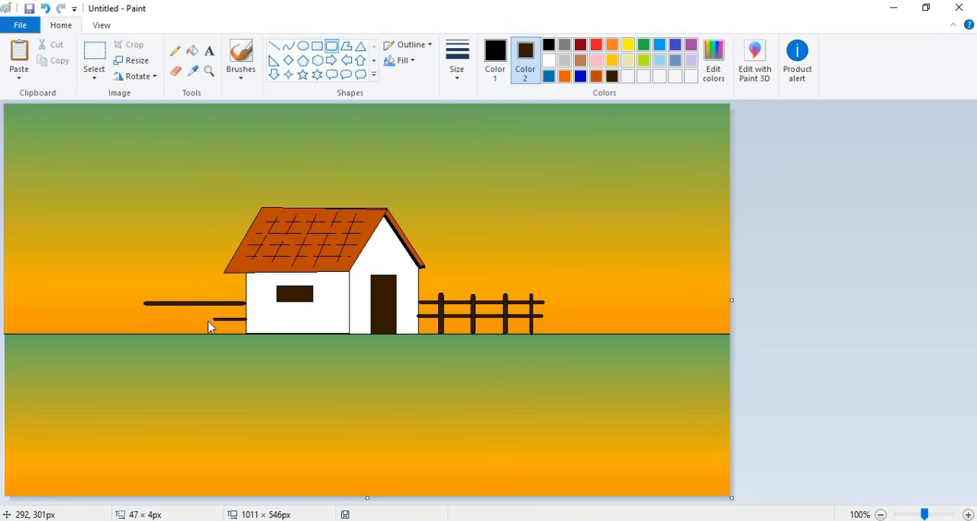
drag(209, 321, 144, 324)
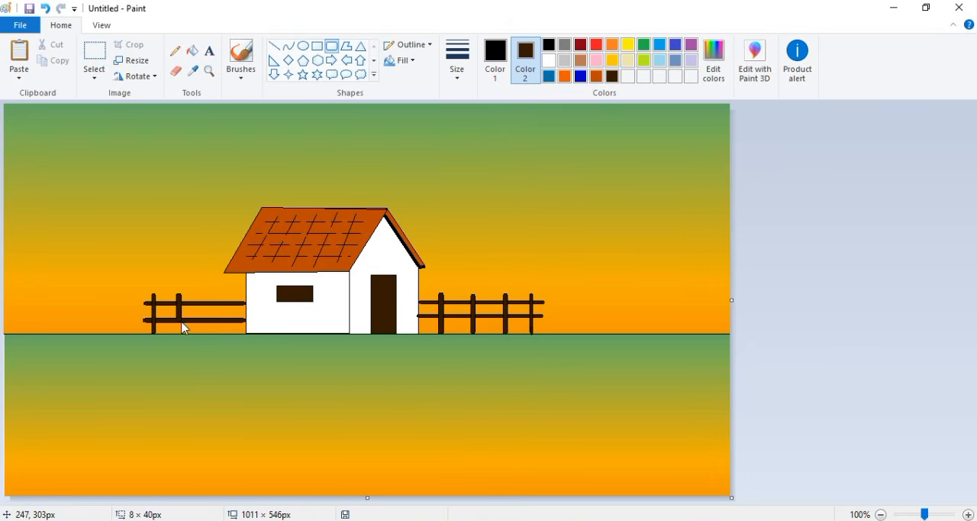
drag(207, 294, 235, 333)
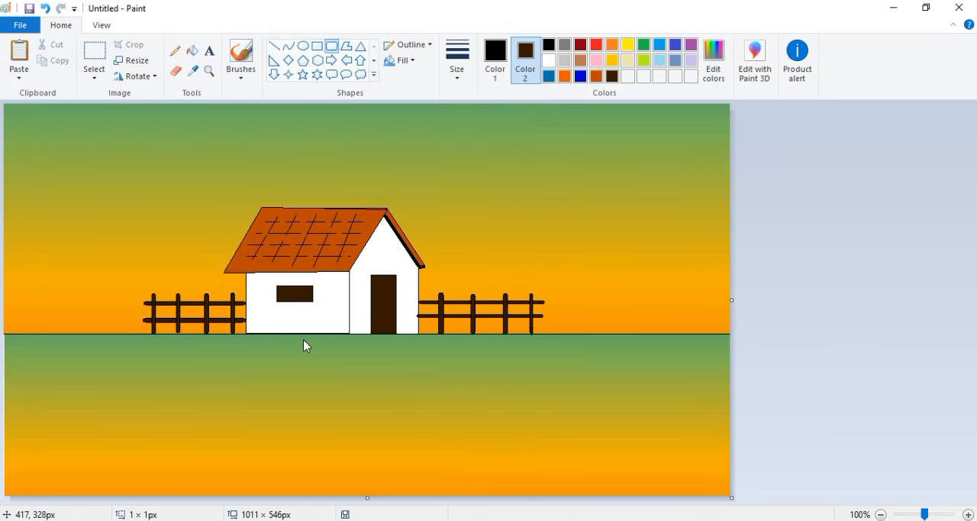
- Draw a series of black horizontal lines stepping down across the foreground from the right edge to the left edge
click(175, 51)
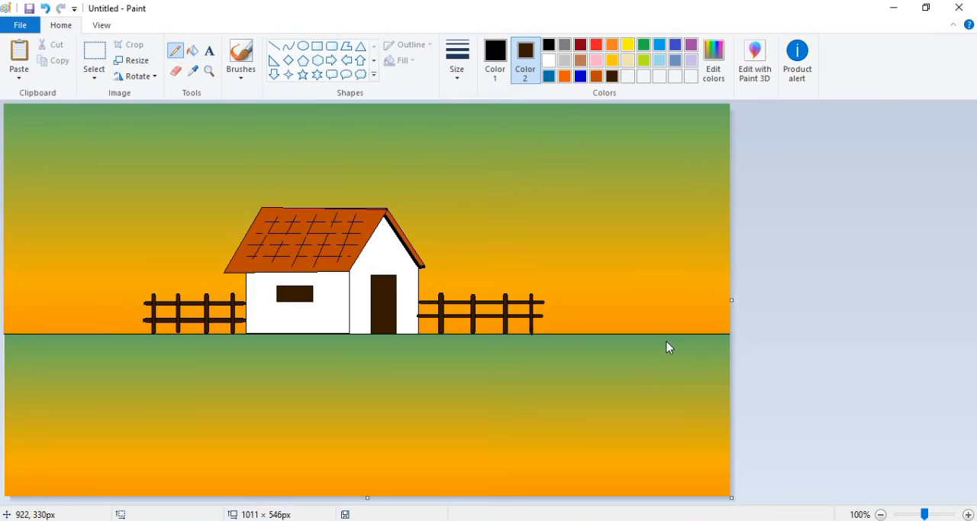
click(273, 46)
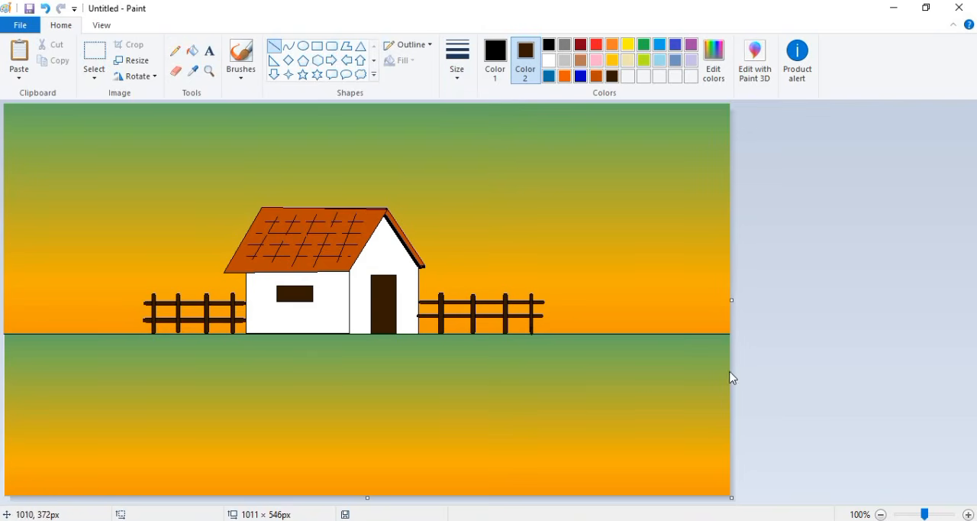
click(457, 61)
click(479, 120)
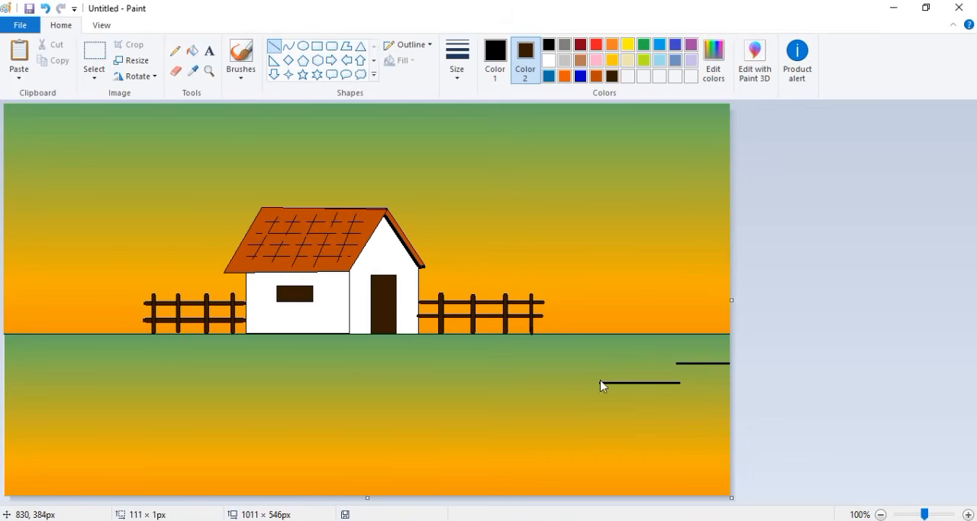
mouse_move(604, 399)
mouse_down()
mouse_move(271, 422)
mouse_move(5, 385)
mouse_move(93, 433)
mouse_move(4, 442)
mouse_up()
- Join the stepped black shoreline lines with short curved segments to form one continuous jagged edge
click(288, 46)
drag(677, 364, 680, 382)
drag(680, 383, 691, 383)
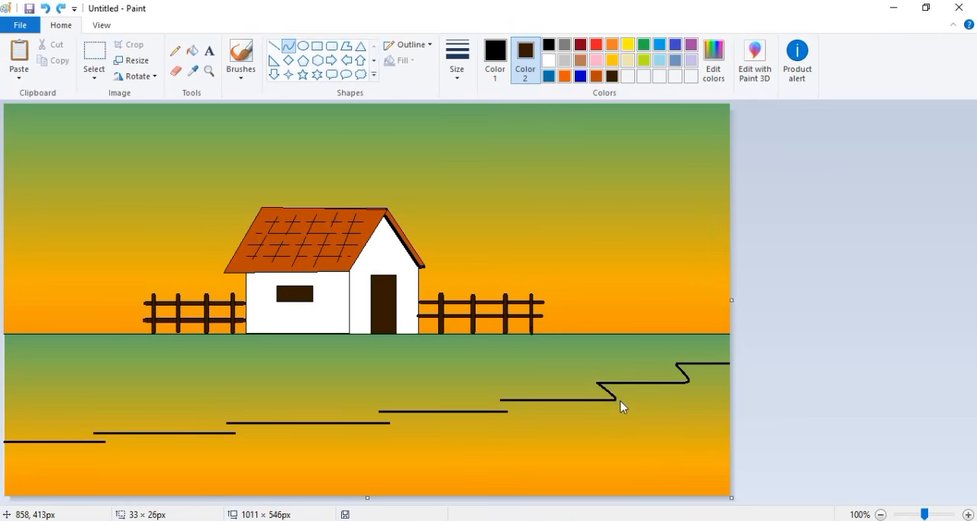
click(620, 401)
click(660, 418)
drag(501, 400, 509, 411)
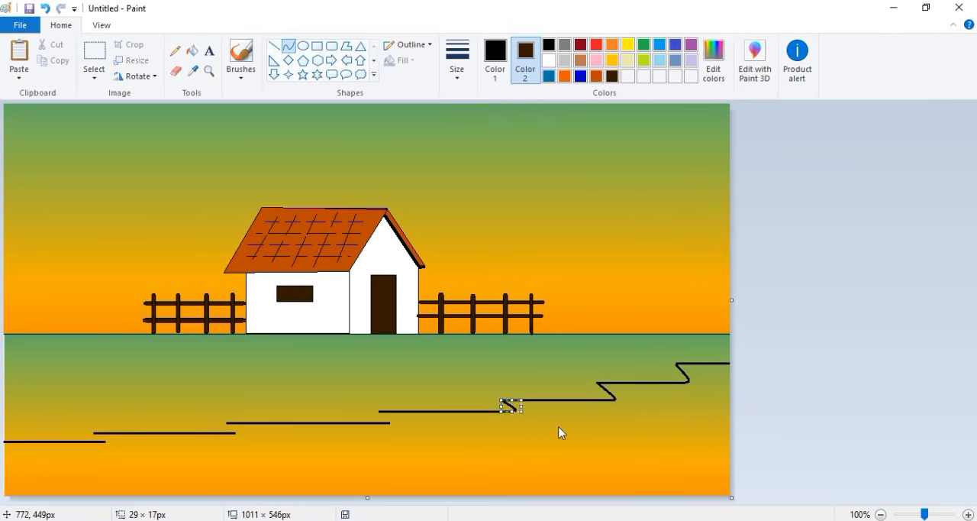
drag(379, 412, 390, 424)
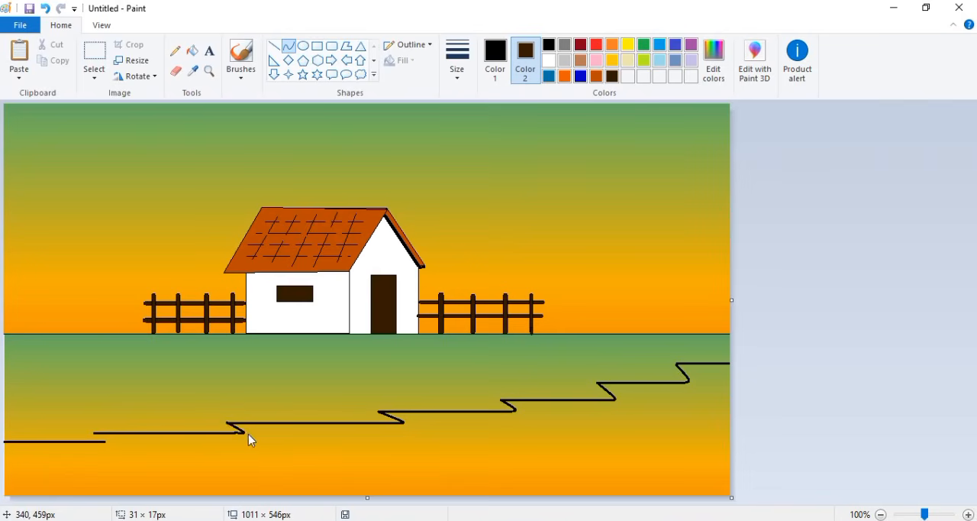
click(120, 444)
click(202, 450)
- Mix a custom dark green and set it as both the outline and fill colour for a freeform polygon
click(646, 46)
click(726, 63)
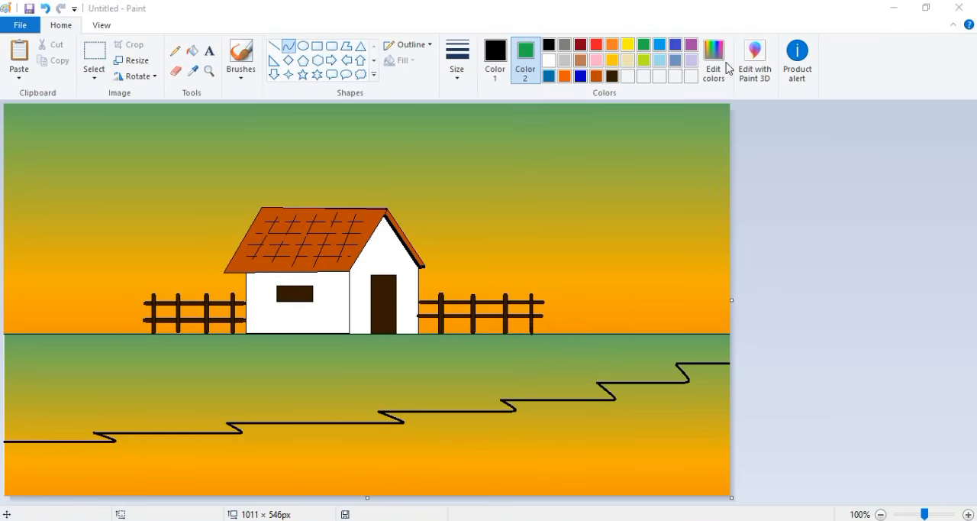
click(380, 219)
drag(643, 234, 643, 272)
click(356, 364)
click(347, 47)
click(495, 60)
click(628, 76)
- Draw a filled dark green polygon covering the ground from the horizon line down to the stepped shoreline
drag(4, 336, 730, 361)
click(729, 362)
click(674, 364)
click(677, 367)
click(682, 373)
click(687, 378)
click(681, 381)
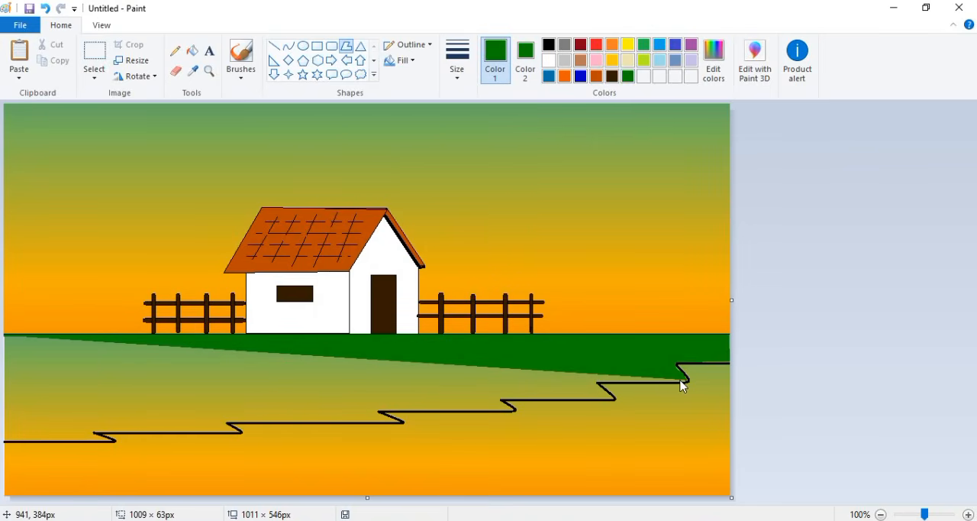
click(673, 382)
click(597, 381)
click(600, 389)
click(608, 398)
click(502, 401)
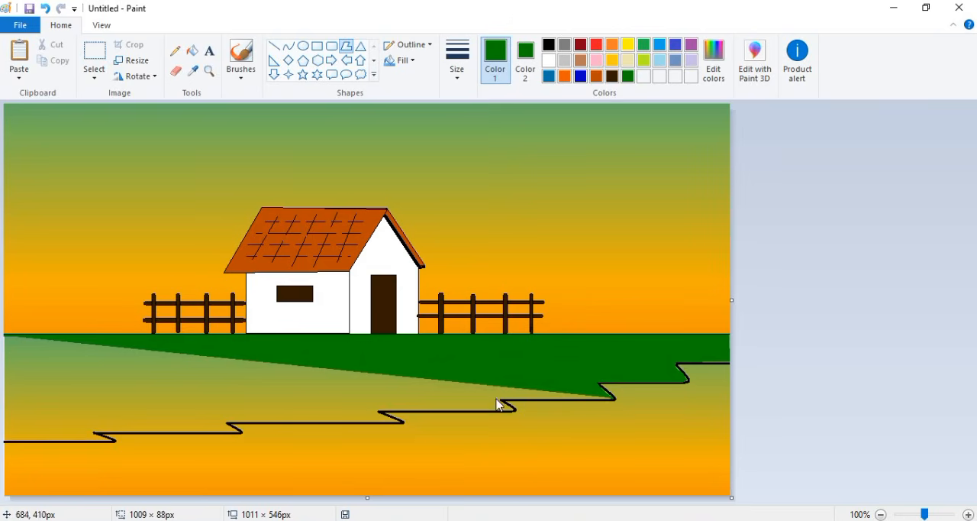
click(512, 410)
click(376, 410)
click(390, 419)
click(228, 421)
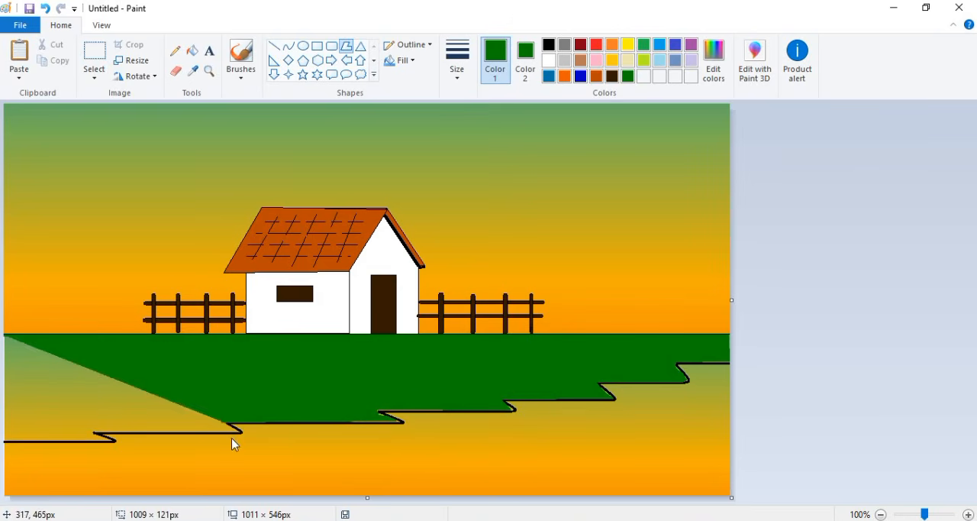
click(232, 433)
click(91, 430)
click(104, 439)
click(6, 441)
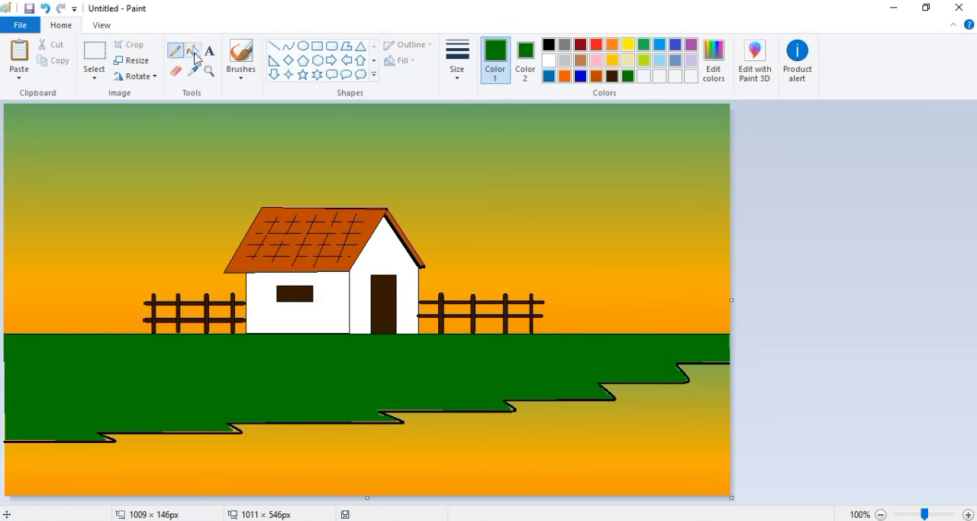
- Mix lighter custom greens and airbrush a medium green texture across the dark green ground
click(241, 58)
click(714, 61)
click(356, 365)
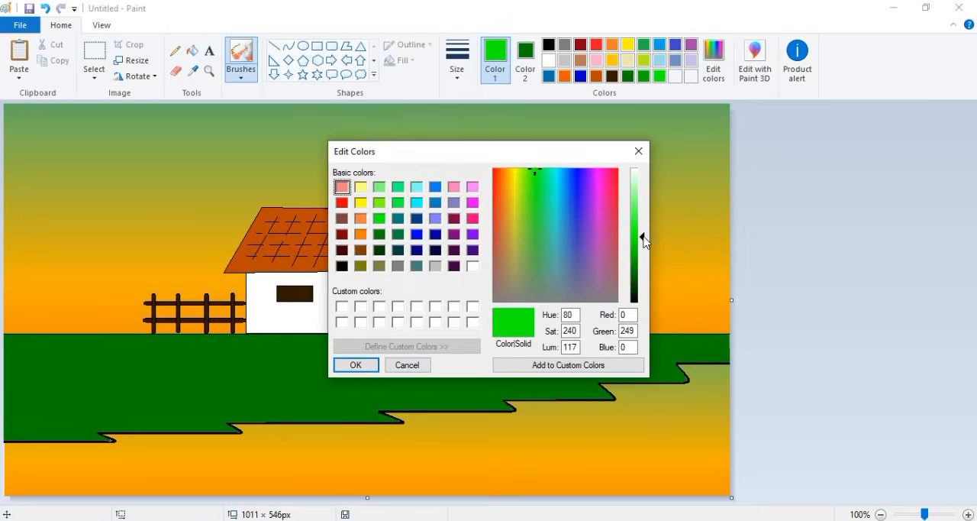
mouse_move(153, 357)
mouse_down()
mouse_move(3, 386)
mouse_move(83, 387)
mouse_move(127, 409)
mouse_move(237, 360)
mouse_move(326, 380)
mouse_move(300, 390)
mouse_move(373, 383)
mouse_move(232, 349)
mouse_move(348, 363)
mouse_move(518, 362)
mouse_move(348, 403)
mouse_move(297, 404)
mouse_move(476, 380)
mouse_move(578, 352)
mouse_move(612, 356)
mouse_move(628, 376)
mouse_move(731, 349)
mouse_up()
click(208, 70)
click(222, 283)
click(241, 55)
mouse_move(16, 433)
mouse_down()
mouse_move(135, 443)
mouse_move(20, 428)
mouse_move(797, 441)
mouse_move(676, 464)
mouse_up()
- Reduce the airbrush to the second-smallest size and spray medium green along the grass at the horizon line
click(457, 61)
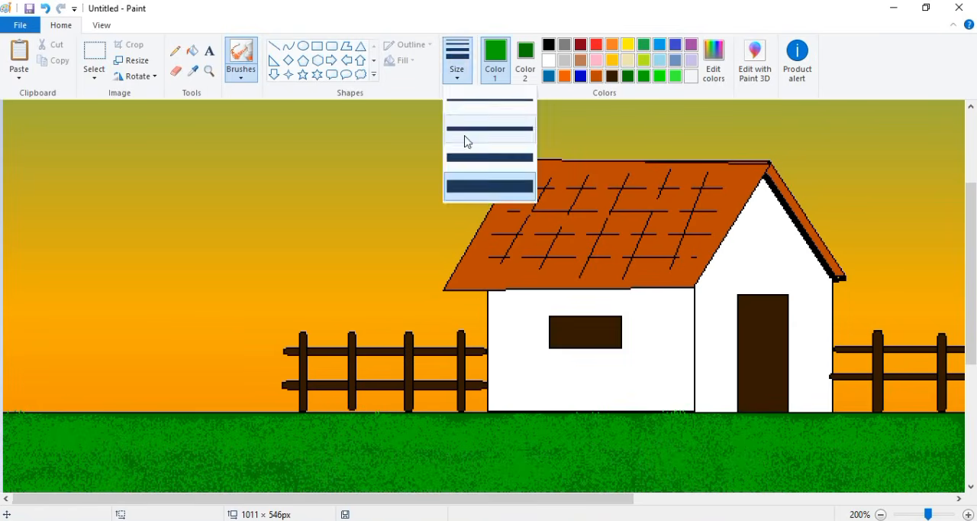
click(465, 139)
mouse_move(46, 416)
mouse_down()
mouse_move(101, 431)
mouse_move(208, 431)
mouse_up()
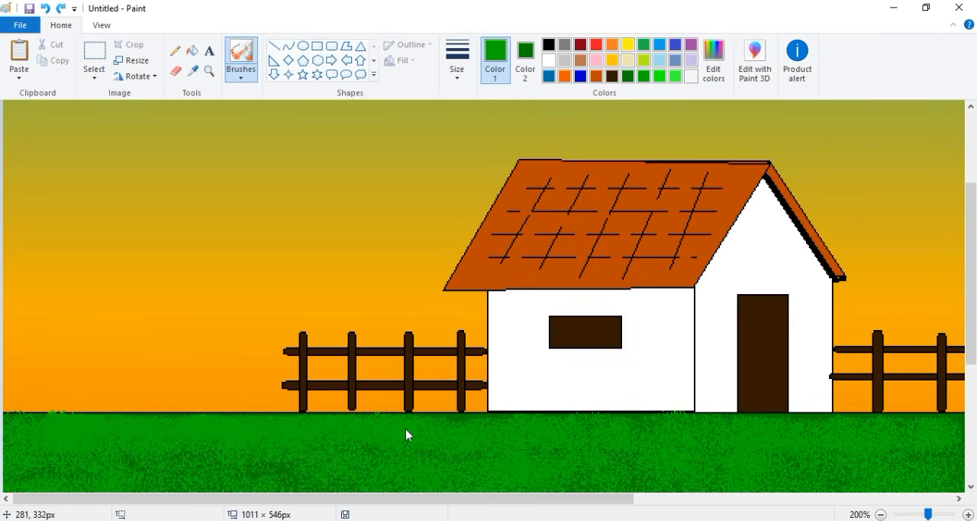
drag(483, 425, 946, 424)
drag(614, 498, 935, 509)
mouse_move(391, 417)
mouse_down()
mouse_move(434, 428)
mouse_move(955, 424)
mouse_up()
mouse_move(840, 466)
mouse_down()
mouse_move(919, 460)
mouse_move(785, 453)
mouse_up()
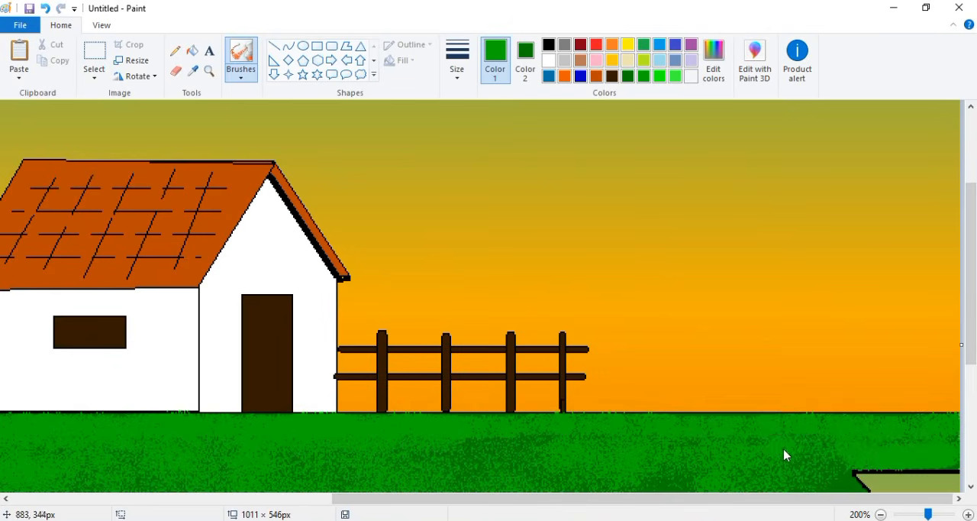
scroll(786, 454, down, 4)
scroll(456, 258, down, 1)
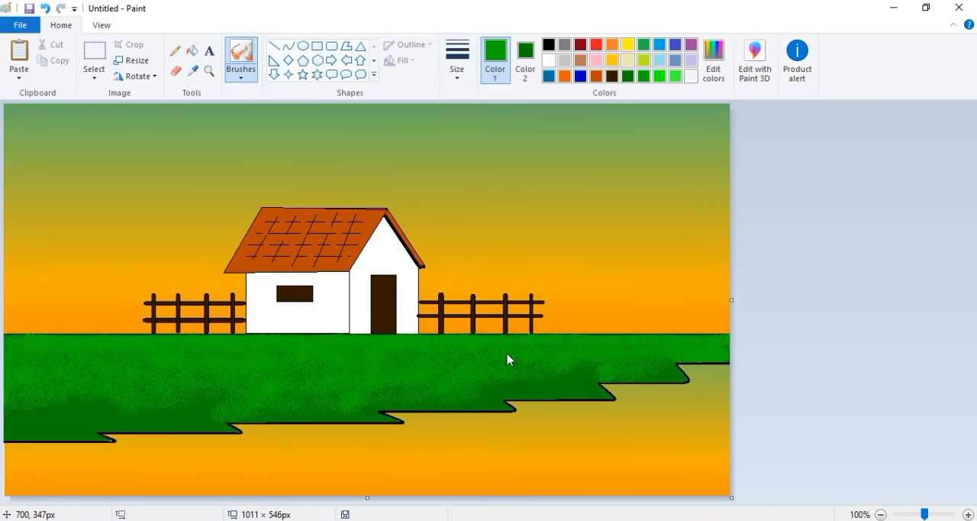
- Airbrush a band of bright green across the lower grass at the largest brush size
click(660, 76)
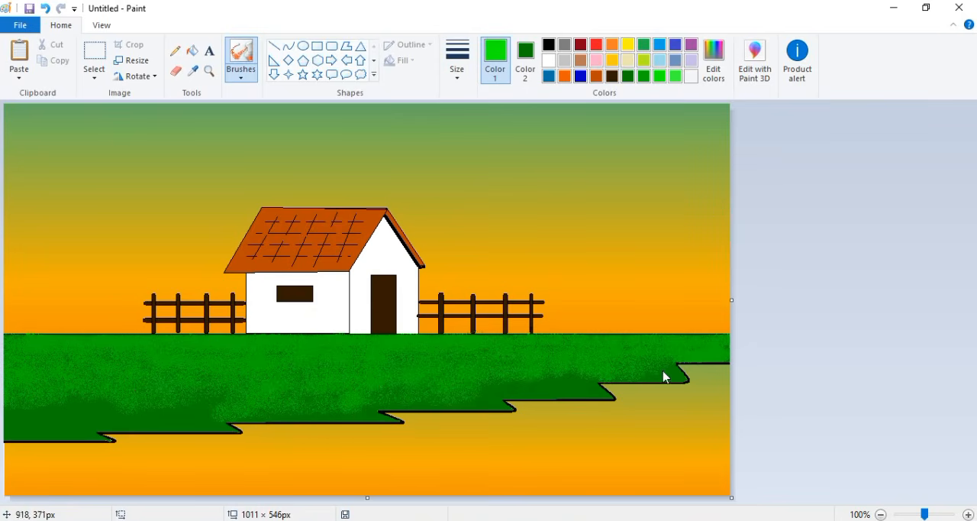
click(457, 61)
click(479, 191)
mouse_move(214, 385)
mouse_down()
mouse_move(6, 412)
mouse_move(103, 414)
mouse_move(52, 431)
mouse_move(354, 393)
mouse_move(567, 383)
mouse_up()
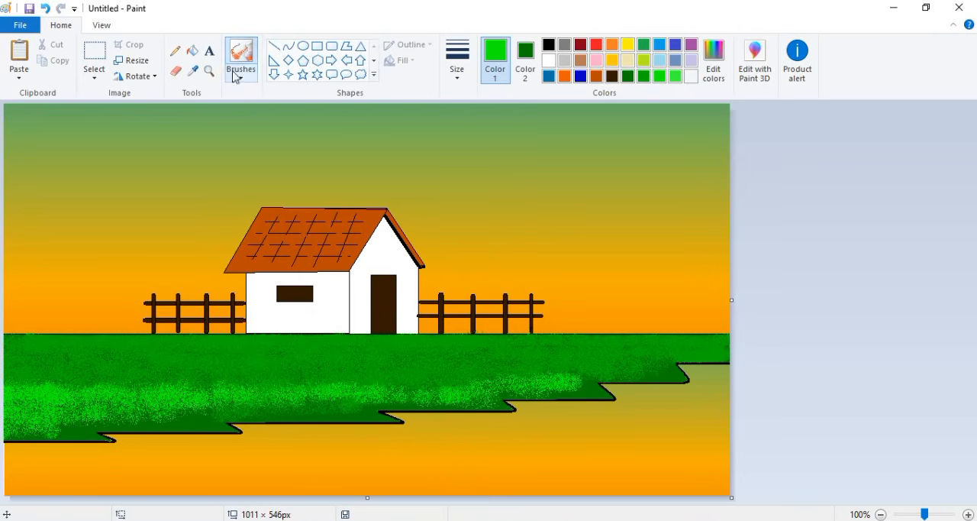
- Extend the bright green spray over the lower grass down to the stepped shoreline edge
click(209, 72)
click(484, 322)
click(240, 55)
mouse_move(860, 380)
mouse_down()
mouse_move(862, 397)
mouse_move(812, 383)
mouse_move(739, 398)
mouse_move(817, 401)
mouse_move(674, 404)
mouse_move(678, 432)
mouse_move(587, 434)
mouse_move(634, 393)
mouse_move(484, 455)
mouse_move(299, 463)
mouse_up()
scroll(970, 388, left, 3)
scroll(970, 388, down, 2)
mouse_move(416, 416)
mouse_down()
mouse_move(286, 407)
mouse_move(138, 435)
mouse_up()
drag(262, 492, 43, 492)
mouse_move(9, 475)
mouse_down()
mouse_move(172, 449)
mouse_move(372, 452)
mouse_move(306, 404)
mouse_up()
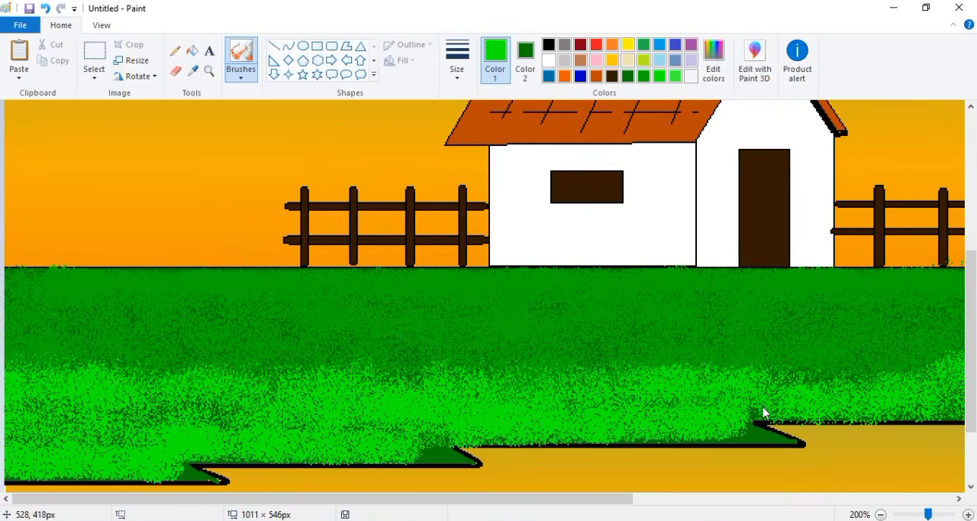
drag(765, 438, 625, 435)
drag(434, 449, 421, 455)
drag(155, 482, 187, 472)
- Fill the remaining dark pointed corners of the shoreline with bright green at the smallest airbrush size
click(460, 78)
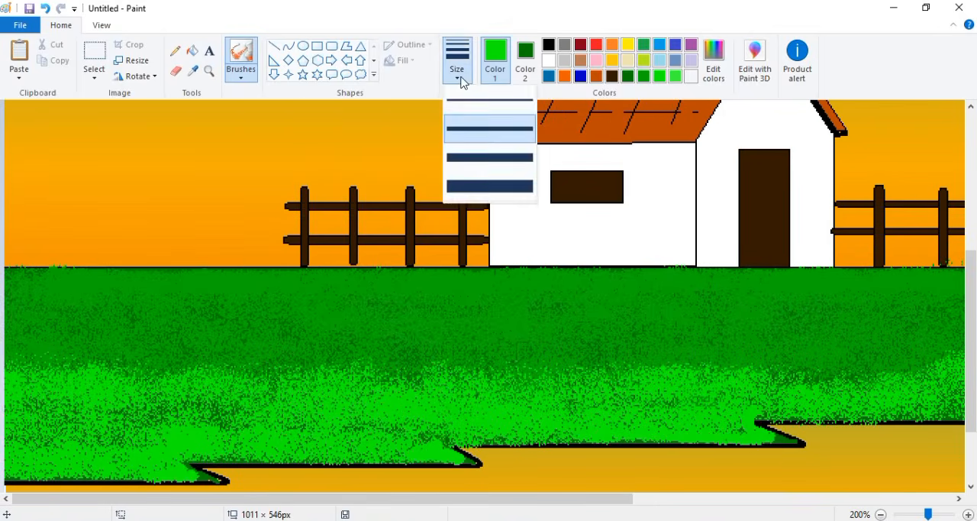
click(488, 101)
drag(785, 439, 778, 436)
scroll(584, 414, right, 5)
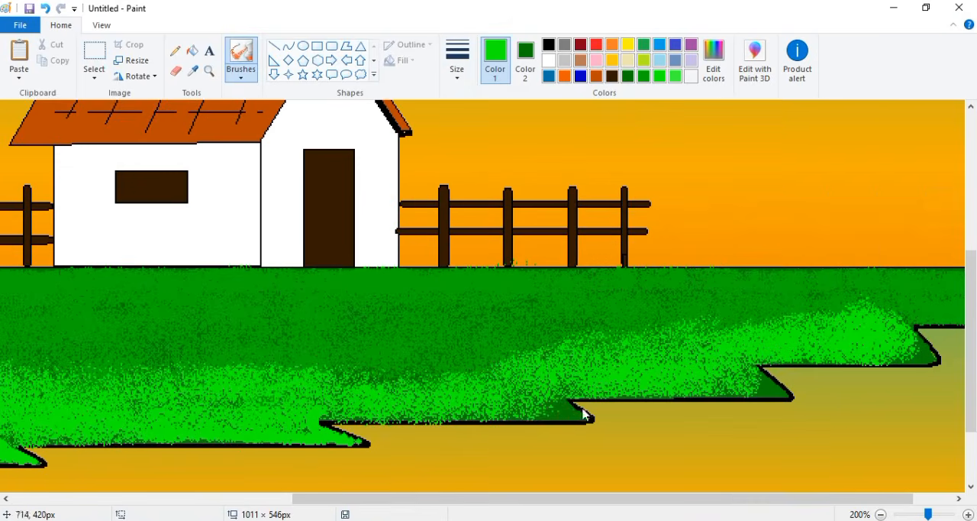
drag(585, 414, 538, 417)
mouse_move(786, 380)
mouse_down()
mouse_move(768, 388)
mouse_move(896, 362)
mouse_up()
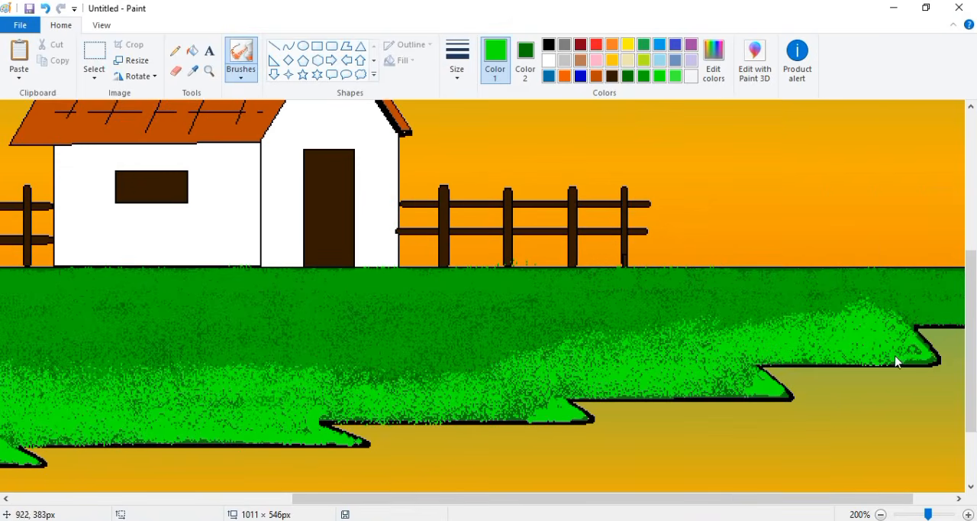
click(880, 514)
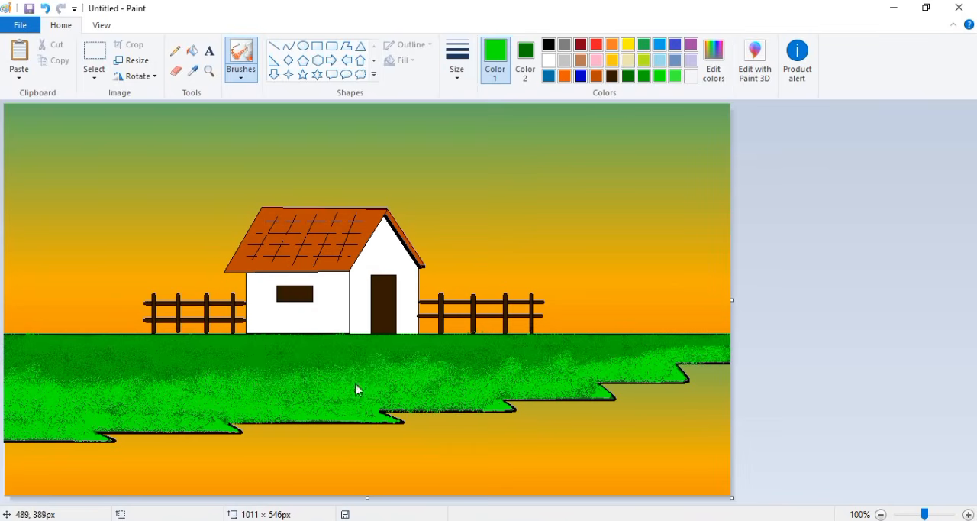
- Blend the grass bands with a custom intermediate green and spray light green highlights near the shoreline
click(719, 65)
click(351, 364)
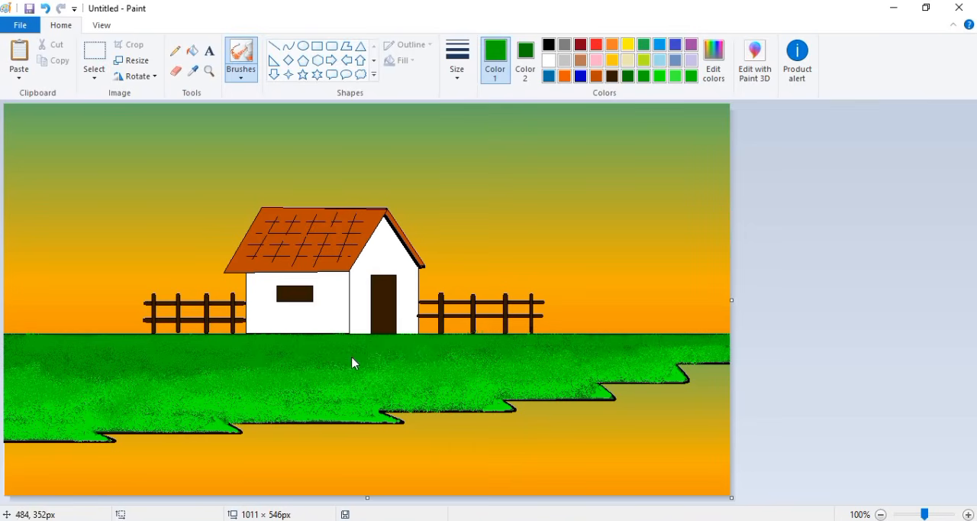
click(659, 75)
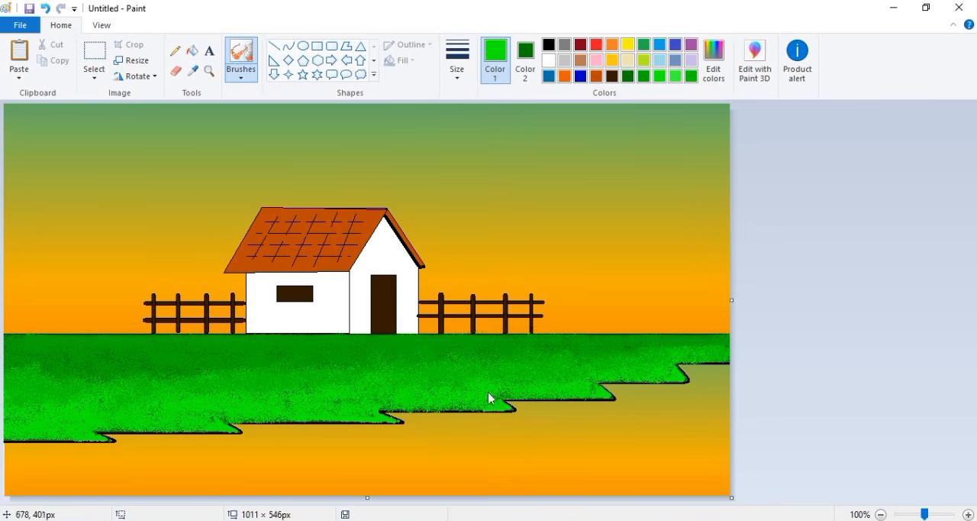
click(676, 75)
drag(293, 408, 30, 426)
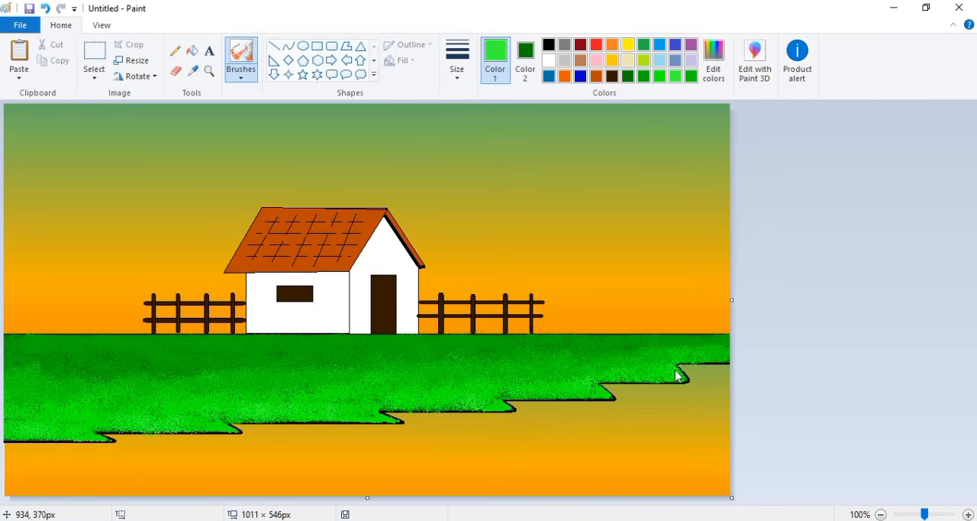
- Retrace the horizontal shoreline edges with straight black lines
click(274, 46)
click(548, 44)
drag(100, 432, 511, 411)
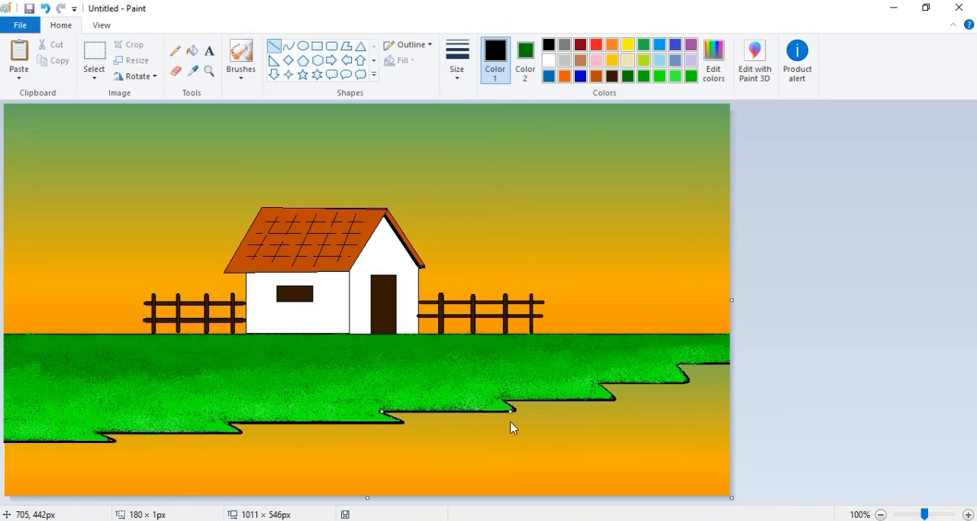
drag(598, 381, 734, 362)
- Try a custom olive brown for a line beneath the rightmost shoreline edge
click(611, 77)
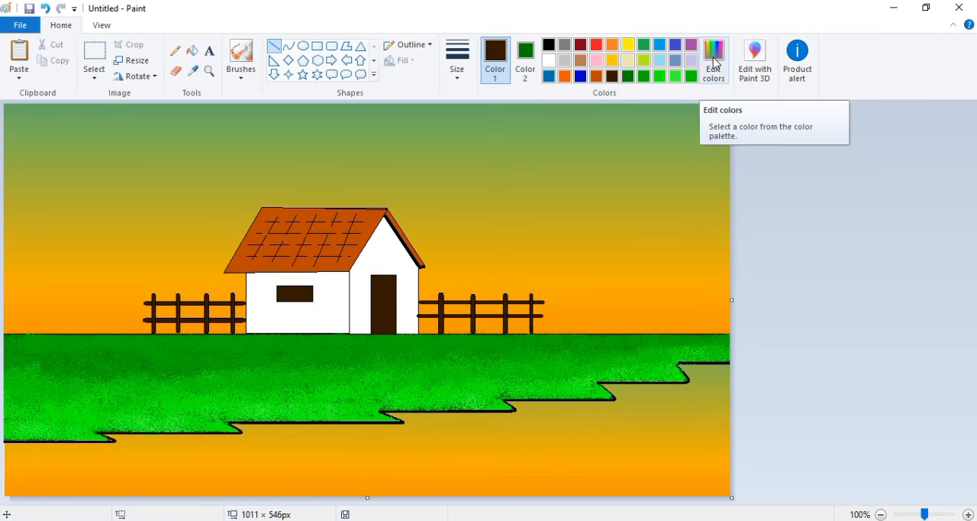
click(713, 58)
click(511, 180)
drag(642, 290, 642, 277)
click(510, 192)
click(362, 366)
drag(732, 365, 678, 366)
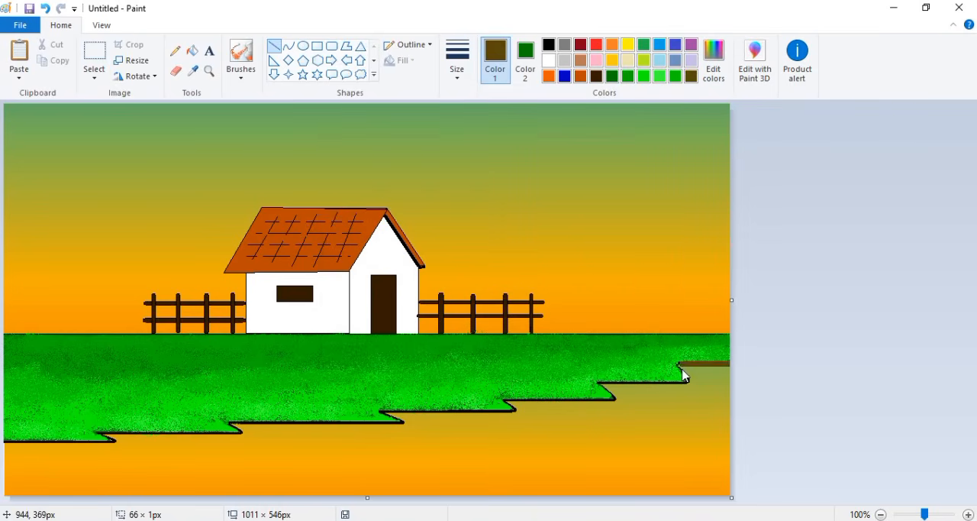
- Draw dark brown lines beneath every shoreline step to form the earth bank
click(713, 58)
click(349, 370)
click(580, 76)
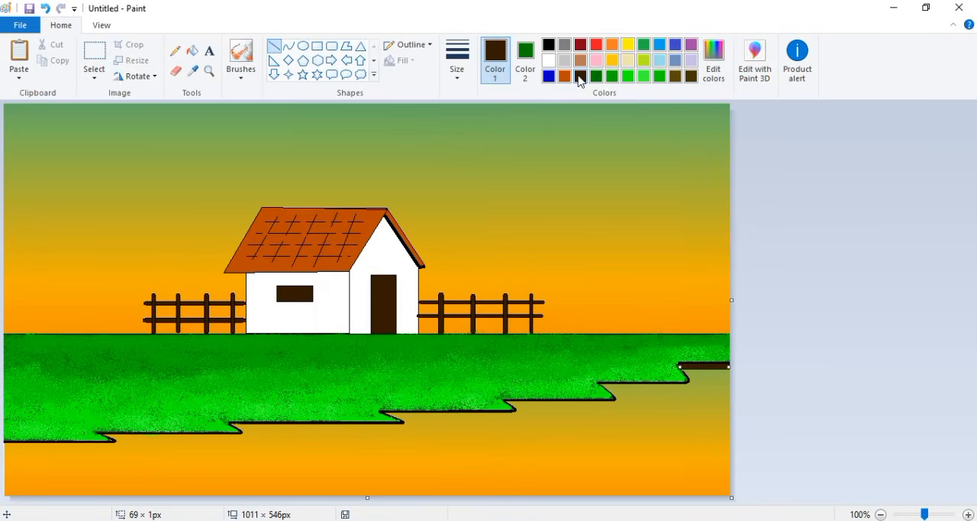
mouse_move(685, 384)
mouse_down()
mouse_move(415, 417)
mouse_move(3, 444)
mouse_up()
click(193, 55)
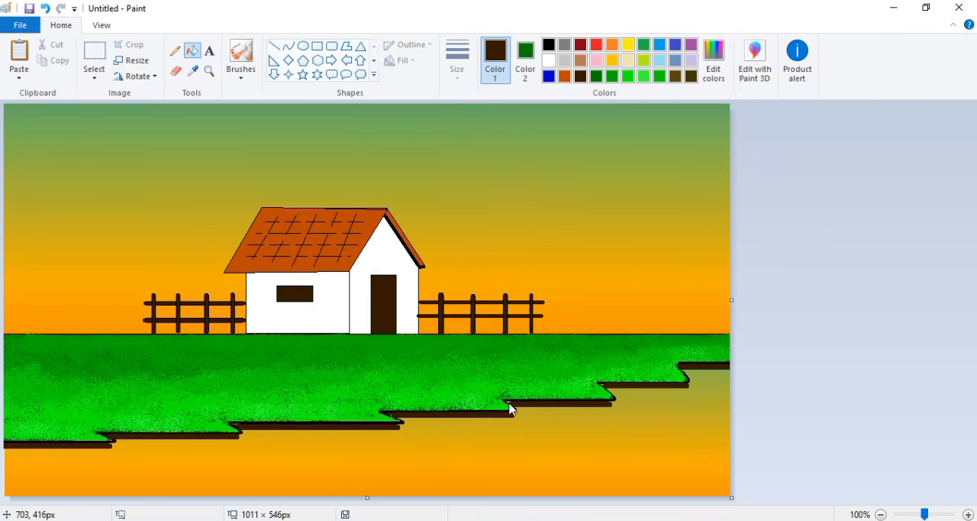
click(241, 55)
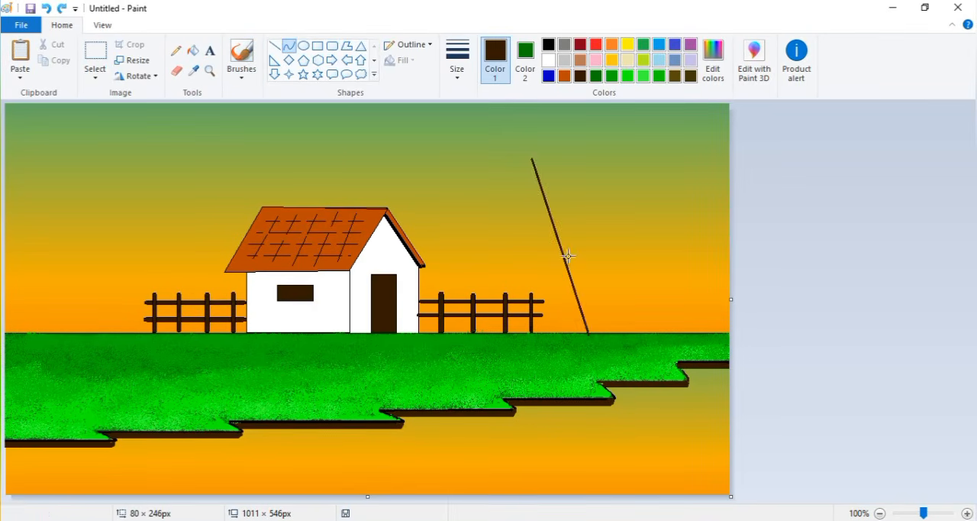
- Undo the straight trunk line and outline a tapering, curved dark brown palm trunk beyond the fence on the right
key(ctrl+z)
drag(522, 152, 584, 333)
drag(564, 277, 543, 261)
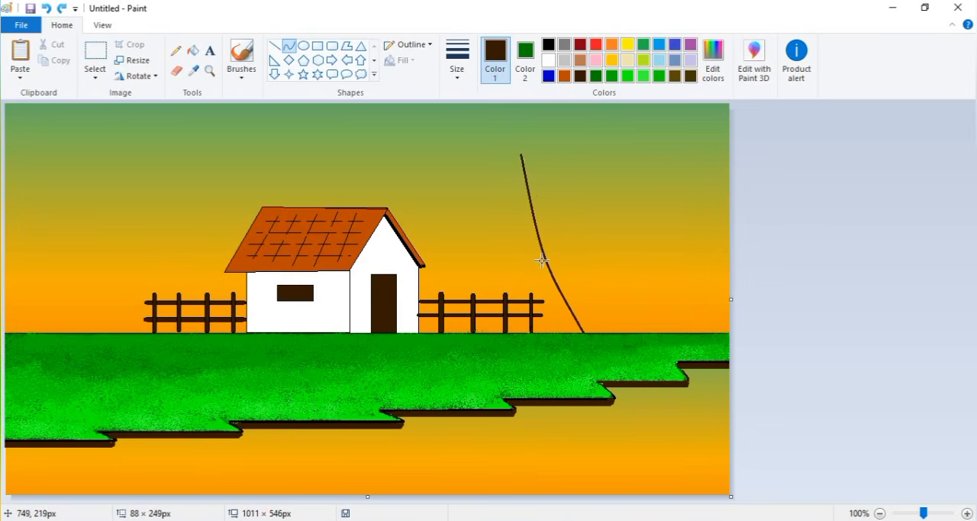
click(543, 261)
drag(521, 153, 596, 333)
drag(561, 257, 549, 248)
click(549, 248)
- Outline a second tapering trunk with two curves, rising from the same base and bending the opposite way
drag(640, 154, 597, 331)
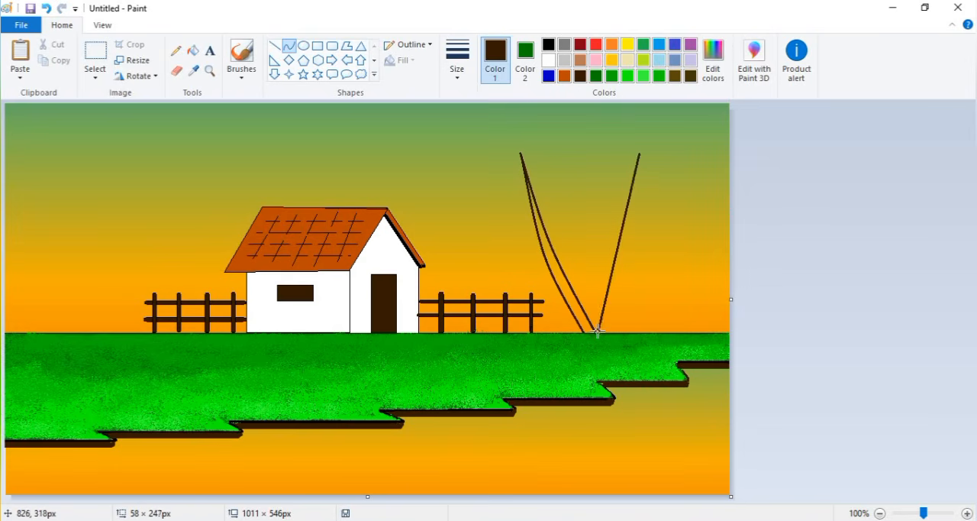
drag(626, 238, 637, 242)
click(637, 242)
drag(639, 152, 611, 333)
mouse_move(632, 249)
mouse_down()
mouse_move(657, 241)
mouse_move(648, 239)
mouse_up()
click(649, 239)
- Fill the left trunk by tracing its outline with a freeform polygon filled in dark brown
click(193, 50)
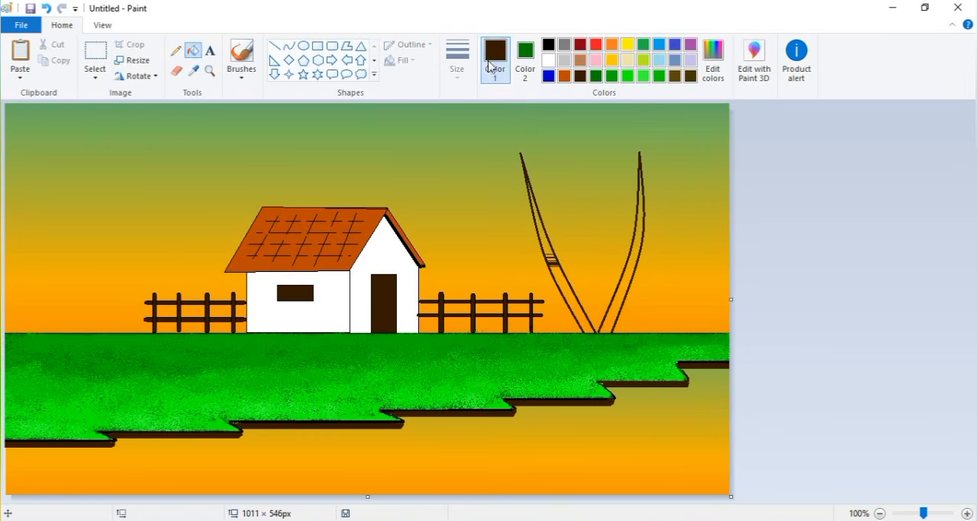
click(346, 46)
click(526, 59)
click(691, 76)
drag(527, 176, 587, 315)
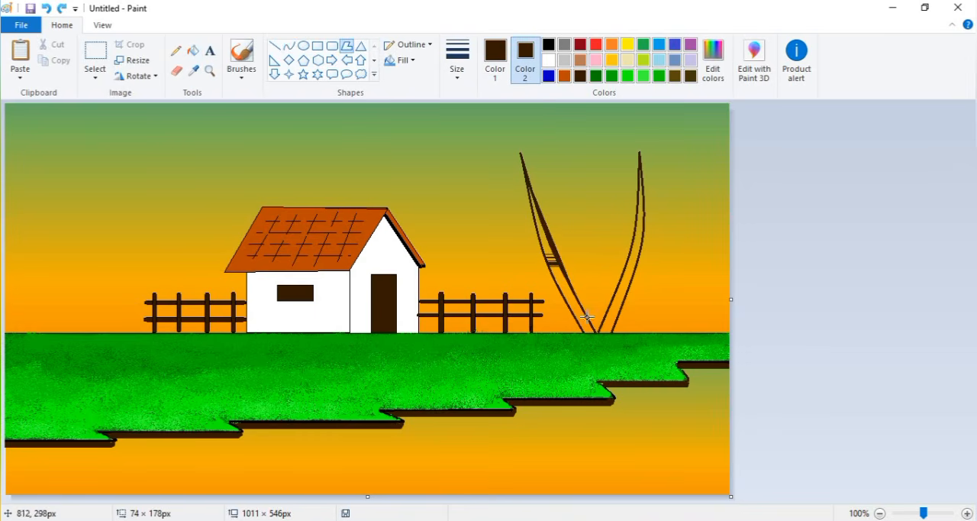
click(599, 332)
click(585, 333)
click(576, 316)
click(563, 289)
click(550, 263)
click(542, 240)
click(533, 202)
click(527, 180)
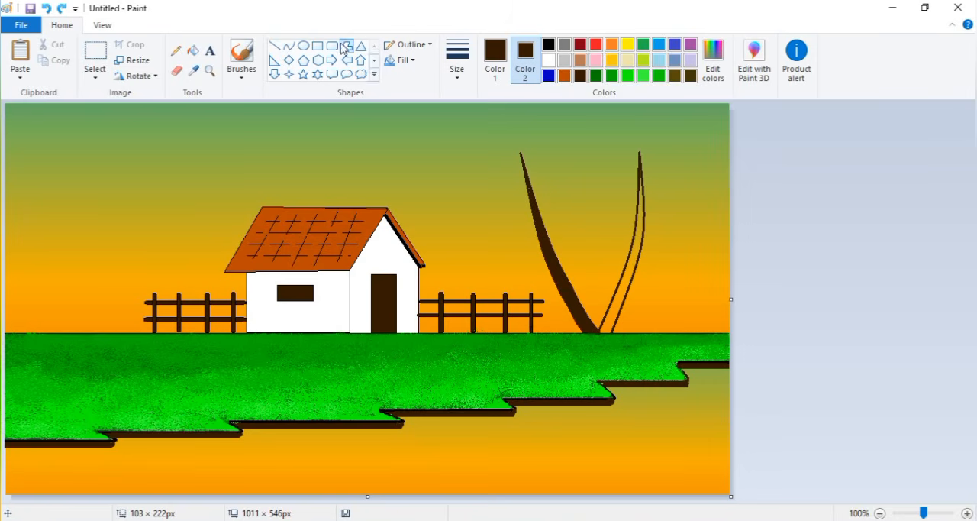
- Fill the right trunk by tracing its outline with a freeform polygon filled in dark brown
click(633, 251)
click(623, 274)
click(610, 307)
click(599, 331)
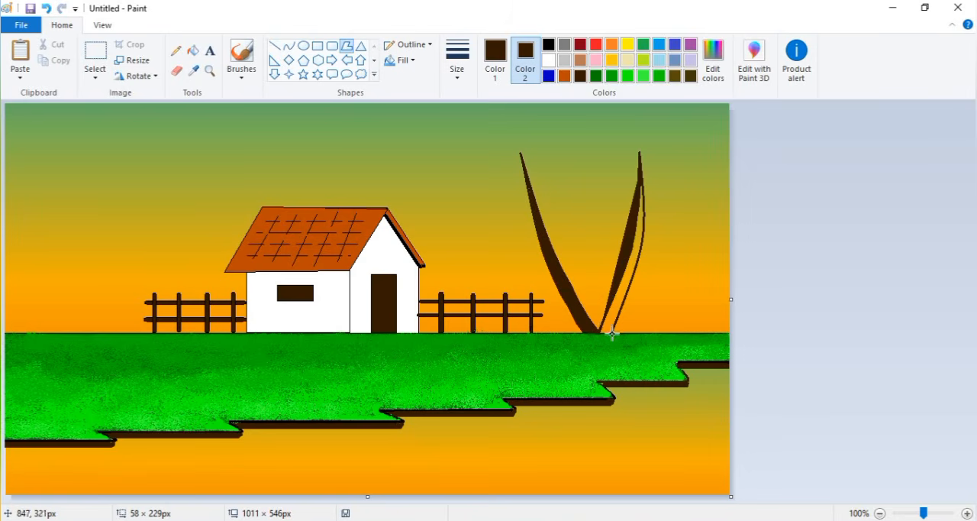
click(612, 333)
click(627, 293)
click(640, 254)
click(645, 215)
- Set the drawing colour to dark green and outline the lowest hanging frond at the left trunk's tip with curves
click(288, 46)
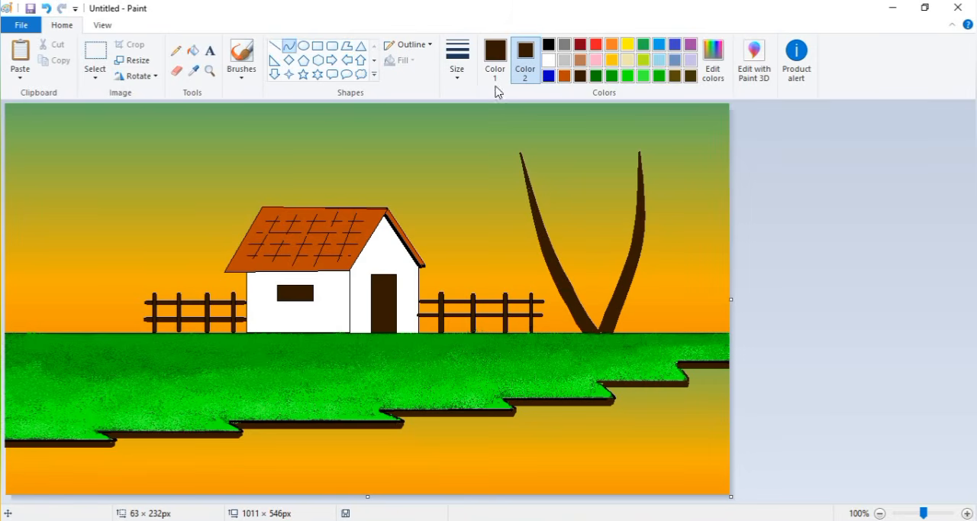
click(596, 76)
click(713, 61)
click(356, 365)
drag(521, 153, 521, 222)
click(496, 58)
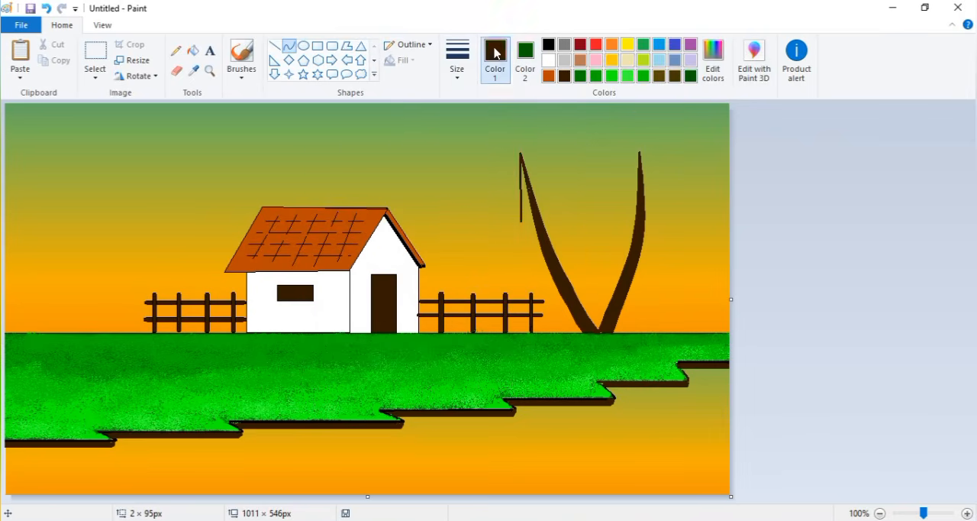
click(690, 75)
drag(521, 188, 516, 188)
drag(524, 219, 522, 221)
double_click(507, 183)
- Outline two more dark green fronds arching out from the left side of the left palm's crown
drag(521, 154, 501, 206)
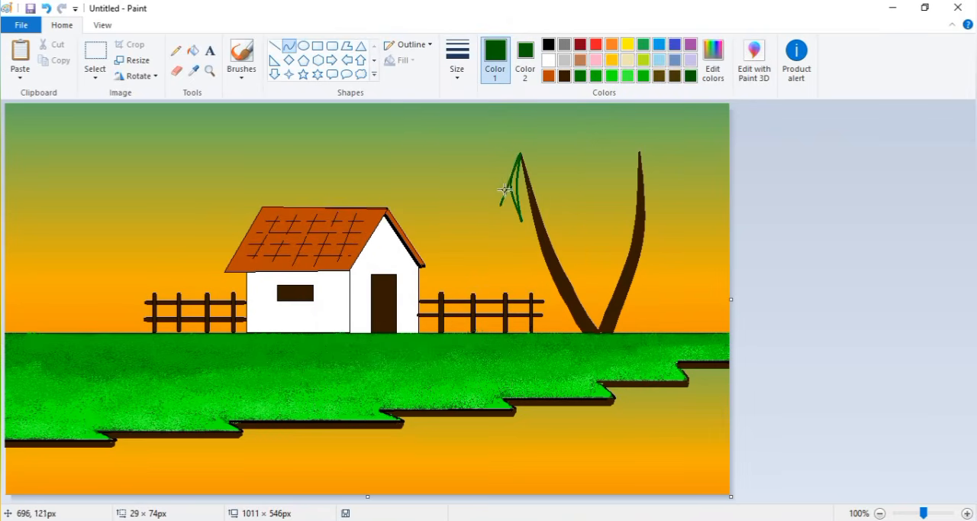
double_click(505, 176)
drag(523, 151, 501, 205)
click(496, 160)
click(502, 157)
drag(522, 152, 485, 179)
double_click(495, 142)
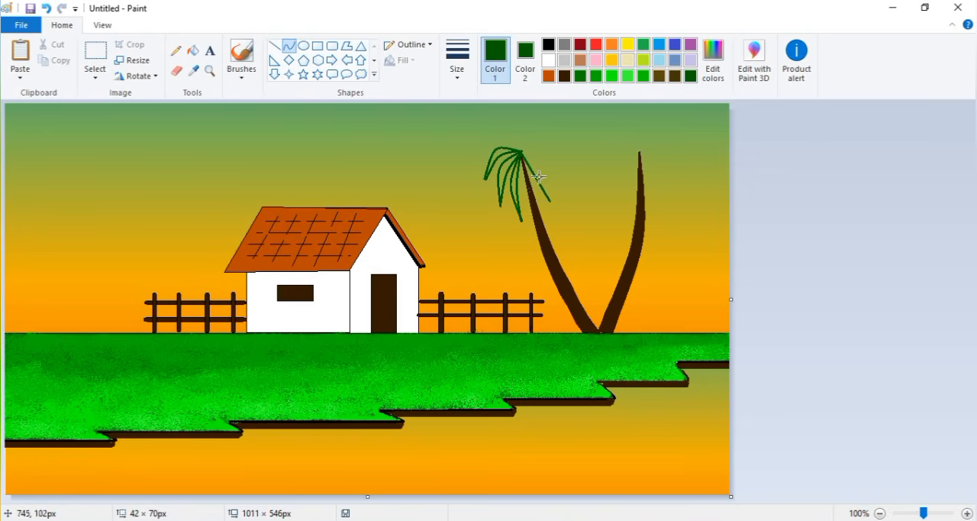
- Outline three dark green curved fronds on the right side of the left palm's crown, one arching above the others
double_click(542, 174)
drag(522, 151, 551, 202)
double_click(551, 163)
drag(521, 151, 565, 184)
click(543, 152)
drag(528, 142, 553, 143)
- Outline three dark green curved fronds spreading to the left from the right palm's tip
double_click(627, 167)
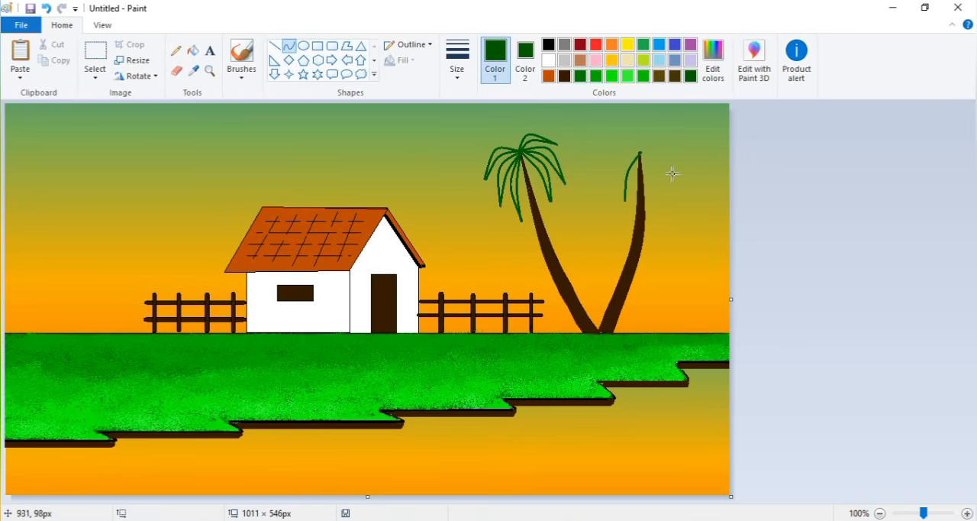
double_click(619, 162)
double_click(619, 155)
drag(640, 153, 608, 190)
click(611, 145)
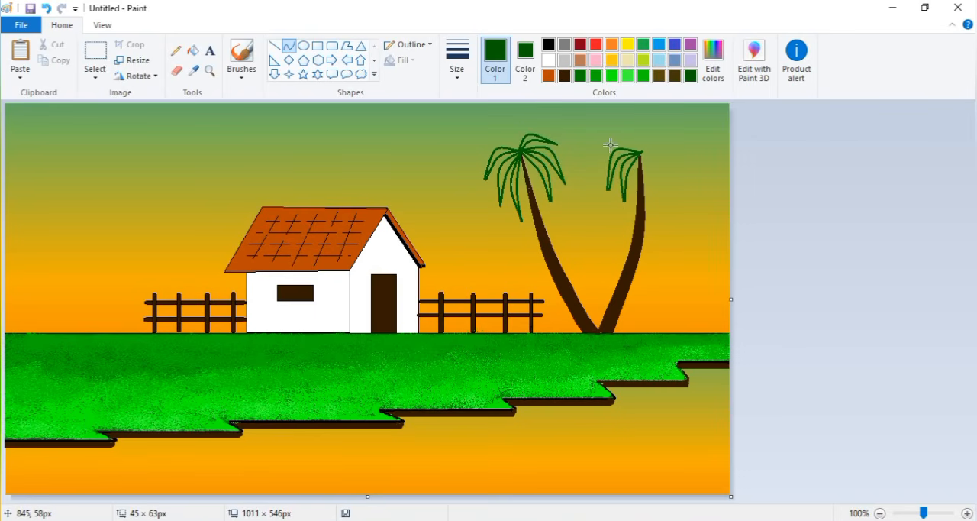
double_click(614, 141)
double_click(615, 130)
- Outline the right palm's right-hand fronds and one upright frond on top with dark green curves
mouse_move(640, 153)
mouse_down()
mouse_move(595, 161)
mouse_move(654, 189)
mouse_up()
click(662, 168)
mouse_move(641, 150)
mouse_down()
mouse_move(655, 202)
mouse_move(672, 188)
mouse_up()
double_click(663, 158)
double_click(671, 152)
mouse_move(639, 152)
mouse_down()
mouse_move(678, 145)
mouse_move(651, 128)
mouse_move(657, 122)
mouse_up()
double_click(632, 130)
double_click(635, 118)
- Colour the insides of all the left palm's fronds solid dark green with the fill and brush
click(193, 51)
ctrl+scroll(503, 147, up, 2)
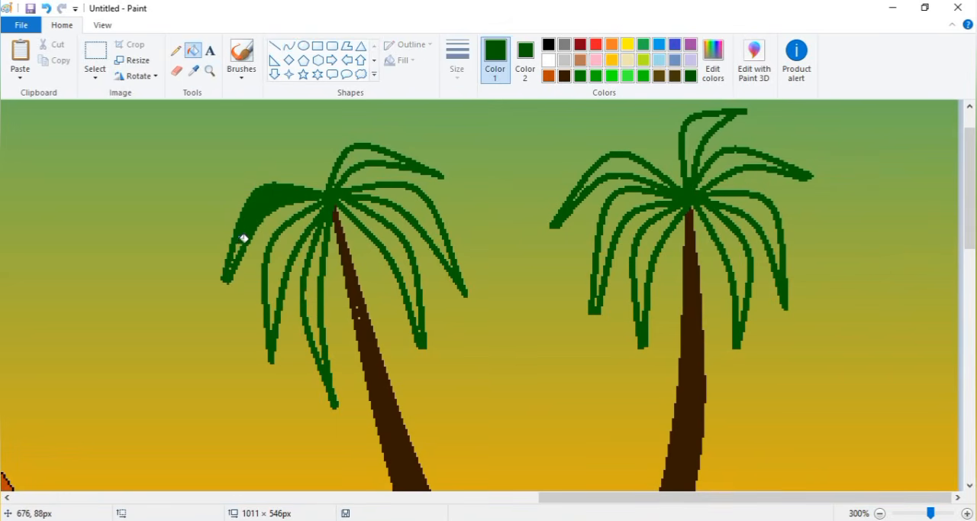
click(242, 57)
mouse_move(313, 207)
mouse_down()
mouse_move(278, 247)
mouse_move(271, 318)
mouse_move(284, 239)
mouse_move(322, 236)
mouse_move(310, 297)
mouse_move(321, 365)
mouse_up()
mouse_move(340, 195)
mouse_down()
mouse_move(409, 287)
mouse_move(343, 187)
mouse_move(438, 246)
mouse_up()
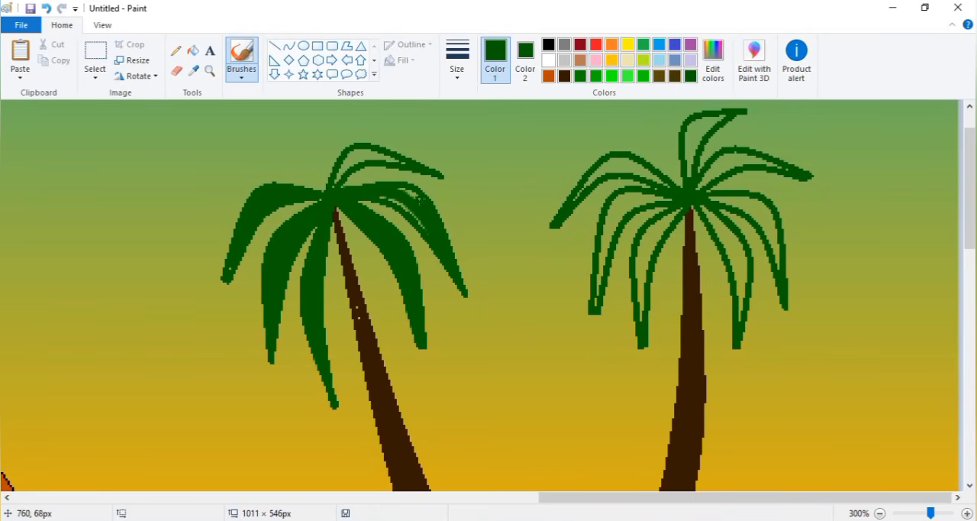
drag(337, 179, 360, 153)
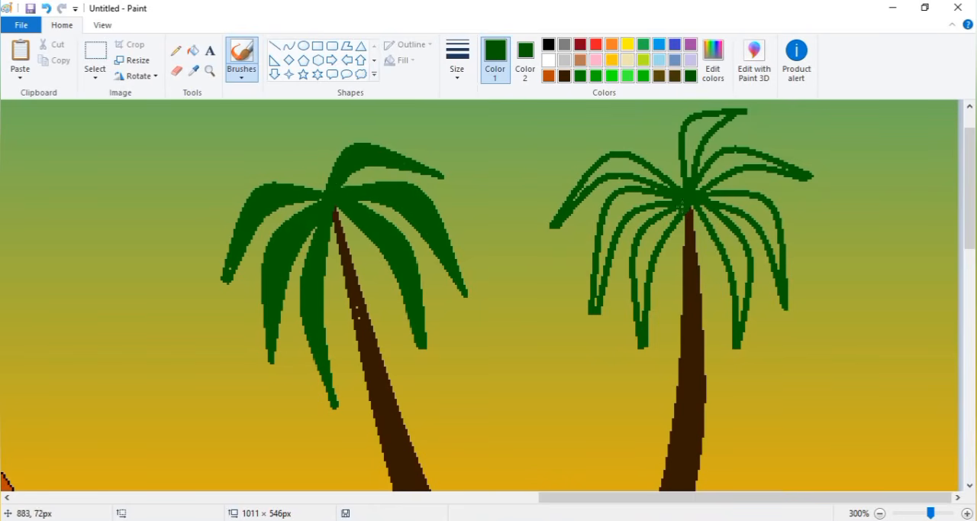
- Brush the insides of all the right palm's fronds solid dark green, undoing any stray stroke
mouse_move(683, 206)
mouse_down()
mouse_move(658, 226)
mouse_move(638, 282)
mouse_up()
mouse_move(676, 193)
mouse_down()
mouse_move(639, 198)
mouse_move(615, 217)
mouse_move(596, 288)
mouse_up()
drag(622, 197, 629, 161)
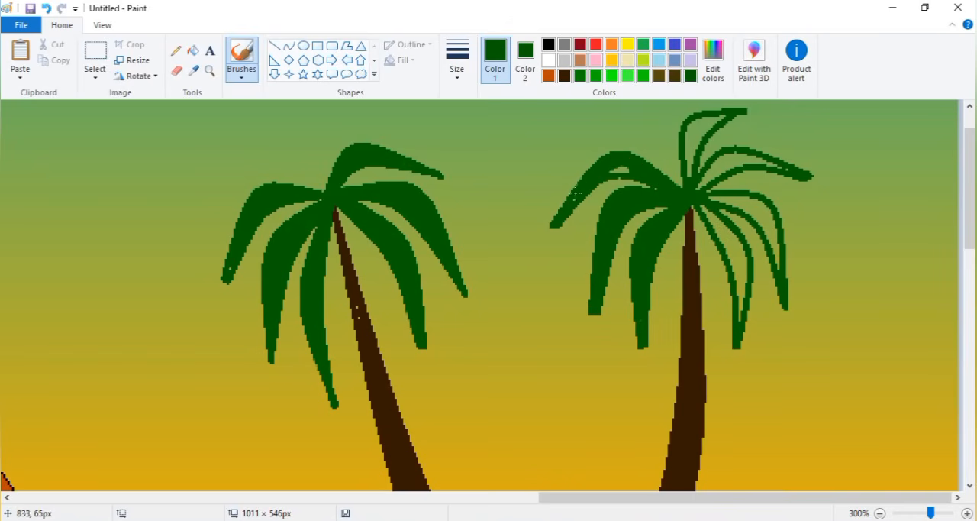
mouse_move(694, 200)
mouse_down()
mouse_move(722, 243)
mouse_move(735, 297)
mouse_move(731, 234)
mouse_up()
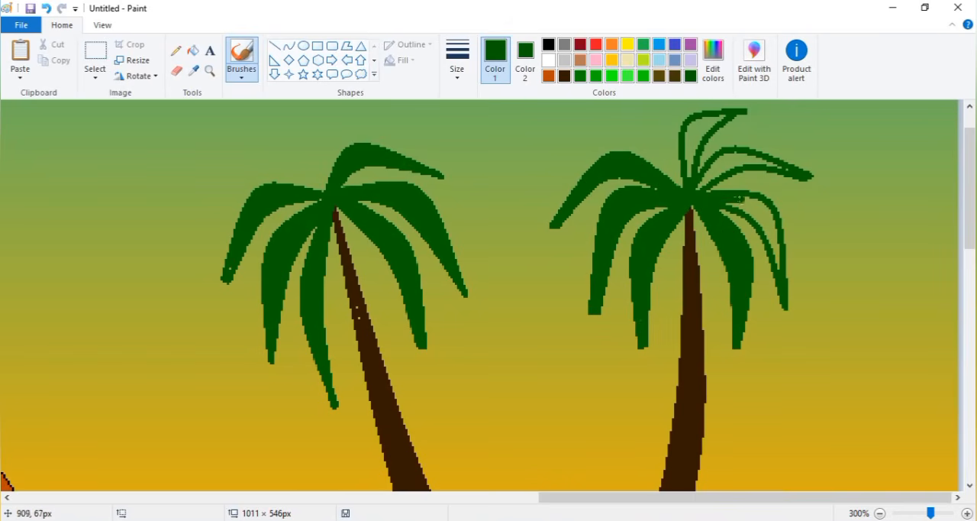
mouse_move(738, 199)
mouse_down()
mouse_move(765, 210)
mouse_move(777, 265)
mouse_up()
mouse_move(700, 186)
mouse_down()
mouse_move(718, 170)
mouse_move(777, 164)
mouse_move(723, 167)
mouse_move(692, 142)
mouse_move(698, 114)
mouse_up()
key(ctrl+z)
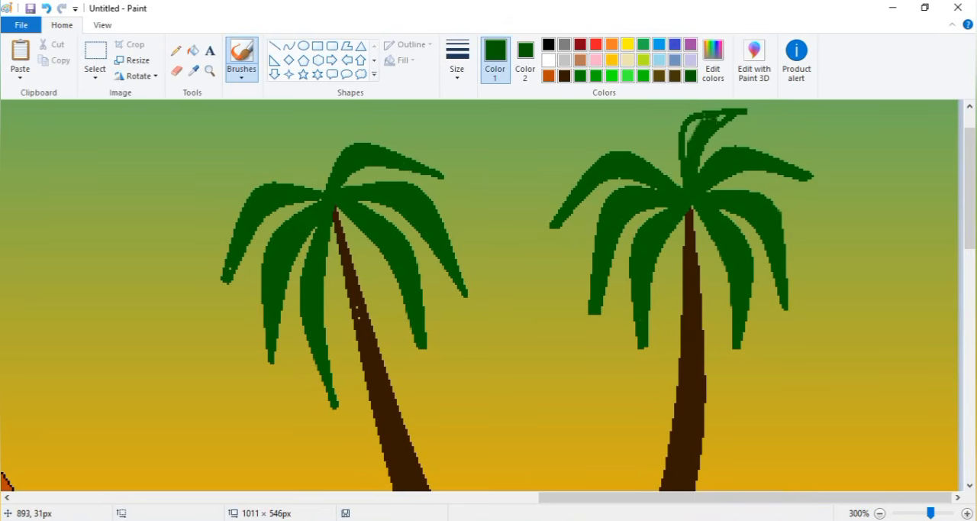
click(881, 513)
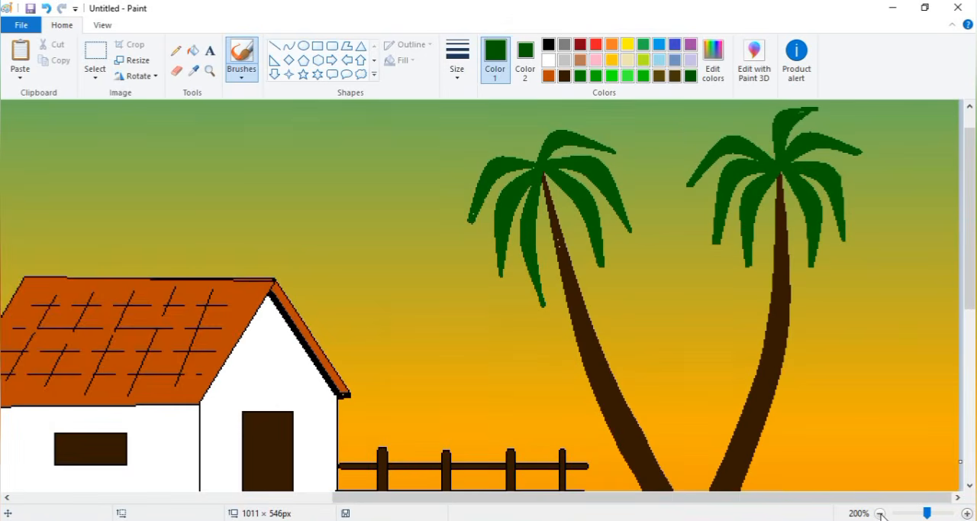
click(880, 513)
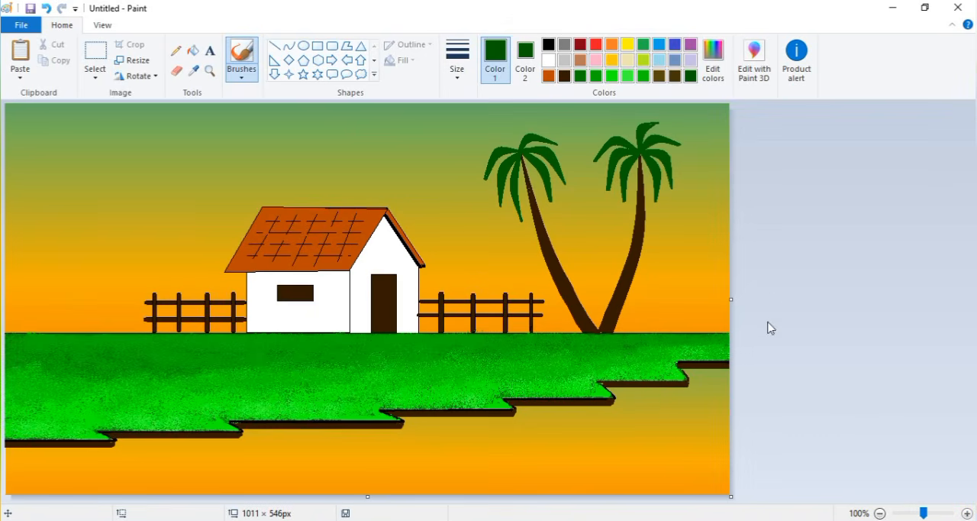
- Draw light blue horizontal waterlines beneath every brown shoreline step, using the thinnest line size for those after the first
click(274, 46)
click(659, 61)
drag(681, 367, 718, 368)
click(458, 61)
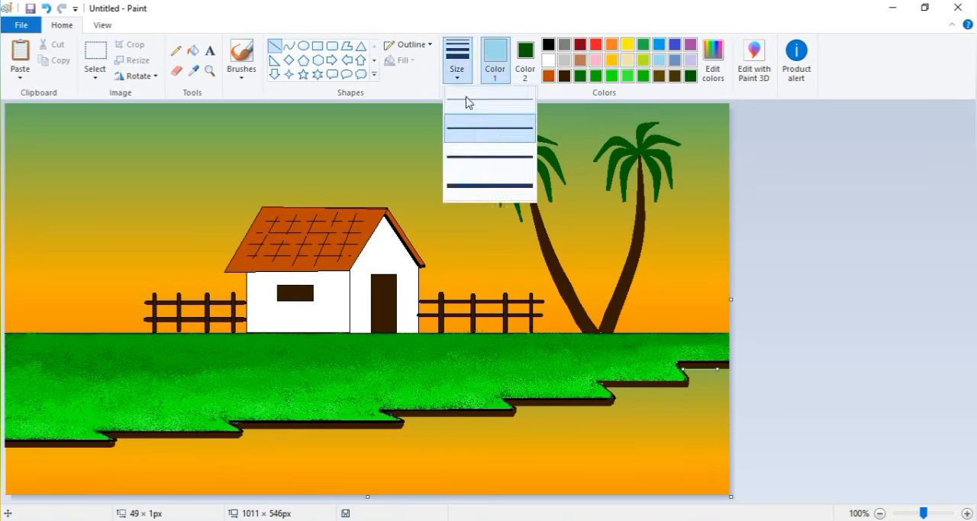
click(469, 102)
drag(603, 387, 686, 387)
drag(516, 406, 607, 405)
drag(400, 416, 512, 414)
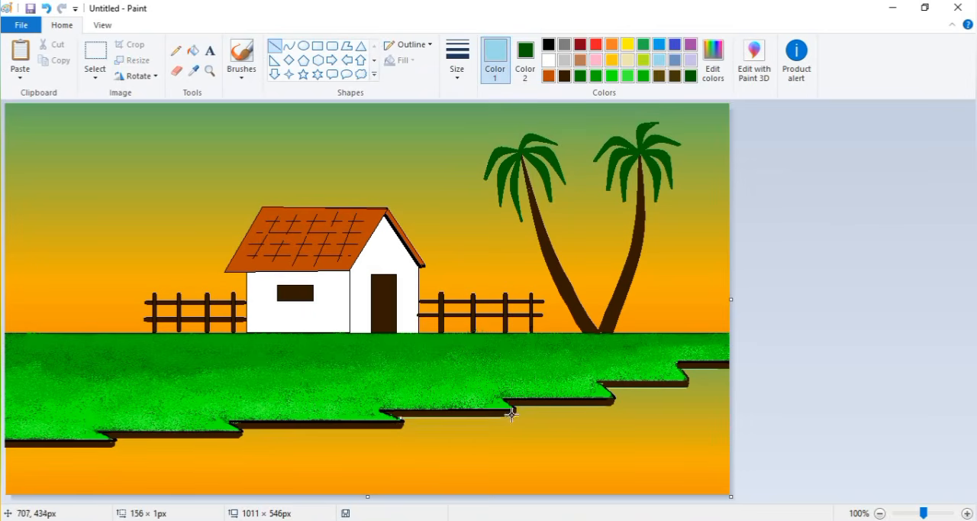
drag(234, 425, 403, 424)
drag(116, 436, 243, 436)
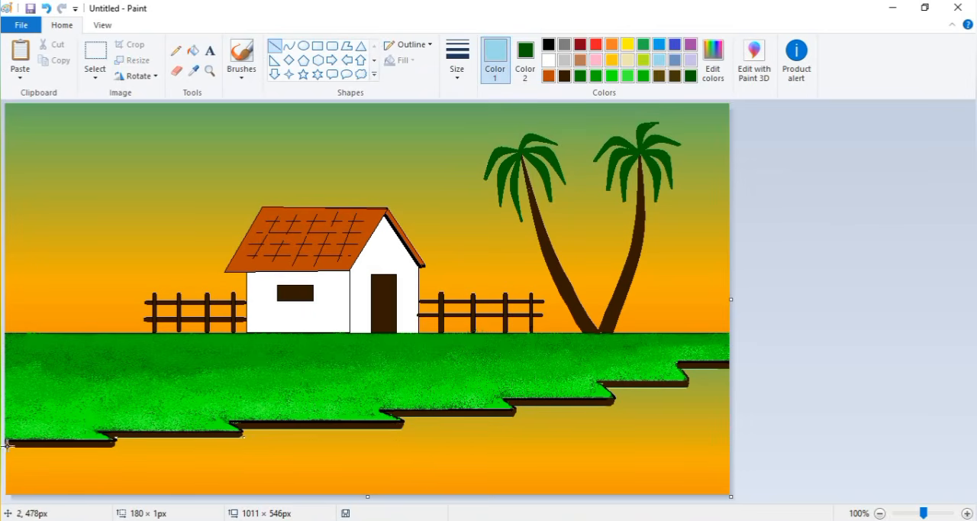
drag(6, 443, 114, 442)
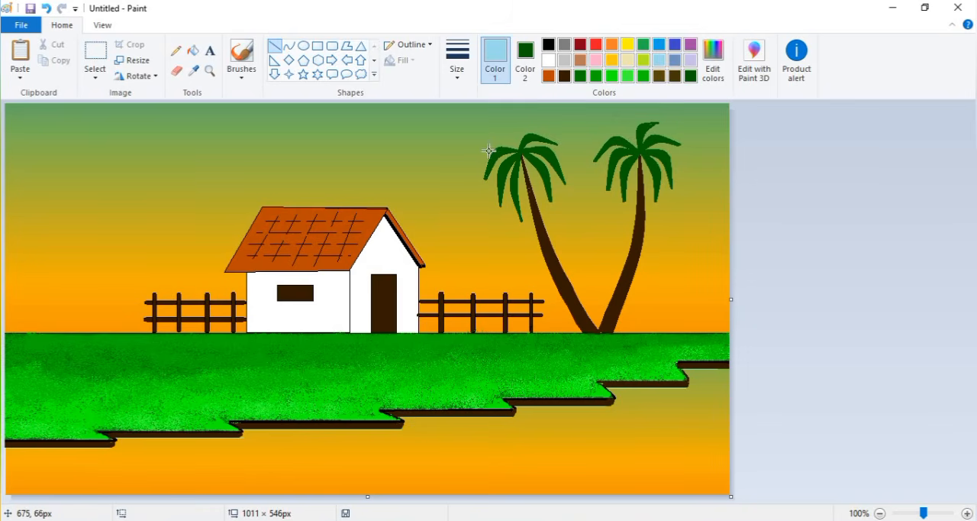
- Mix a darker shade of the dark brown and fill both palm trunks with it
click(193, 51)
click(565, 75)
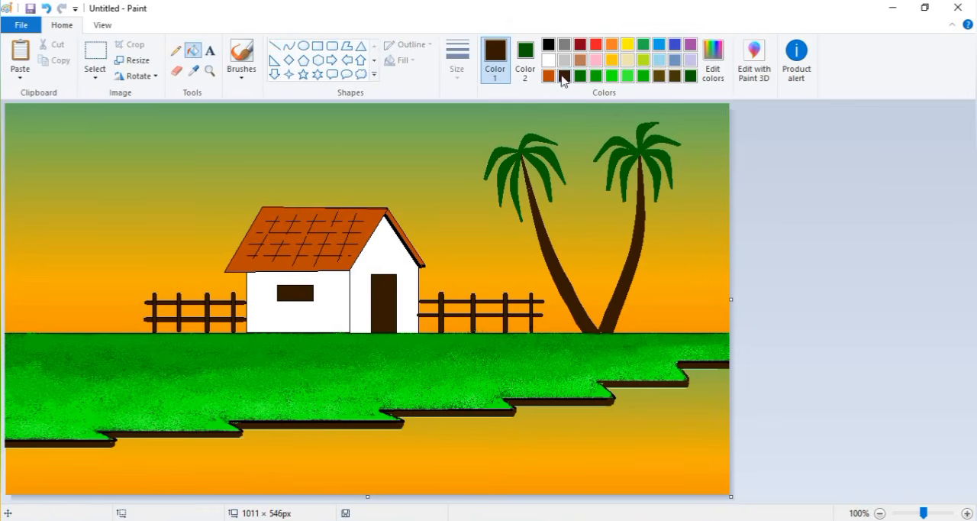
click(714, 65)
drag(643, 287, 643, 285)
click(355, 364)
click(627, 273)
- Mix a darker shade of green and fill the fronds of both palms with it
click(564, 75)
click(718, 75)
click(346, 365)
click(526, 154)
click(721, 73)
click(353, 364)
click(534, 158)
click(642, 149)
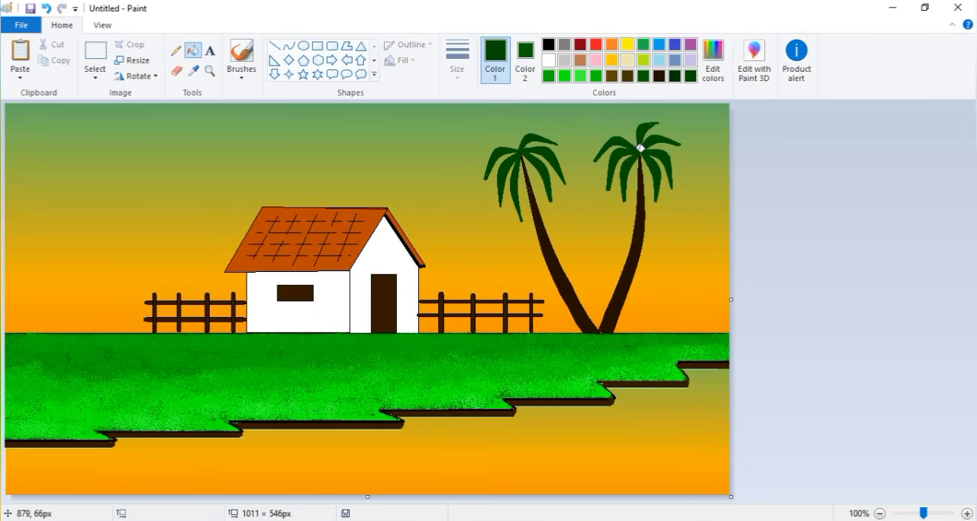
- Trace a free-form selection around both palms and copy it
click(95, 77)
click(122, 142)
mouse_move(629, 324)
mouse_down()
mouse_move(660, 269)
mouse_move(576, 143)
mouse_move(552, 308)
mouse_move(582, 332)
mouse_move(624, 331)
mouse_up()
mouse_move(463, 133)
mouse_down()
mouse_move(593, 334)
mouse_move(668, 117)
mouse_move(463, 132)
mouse_up()
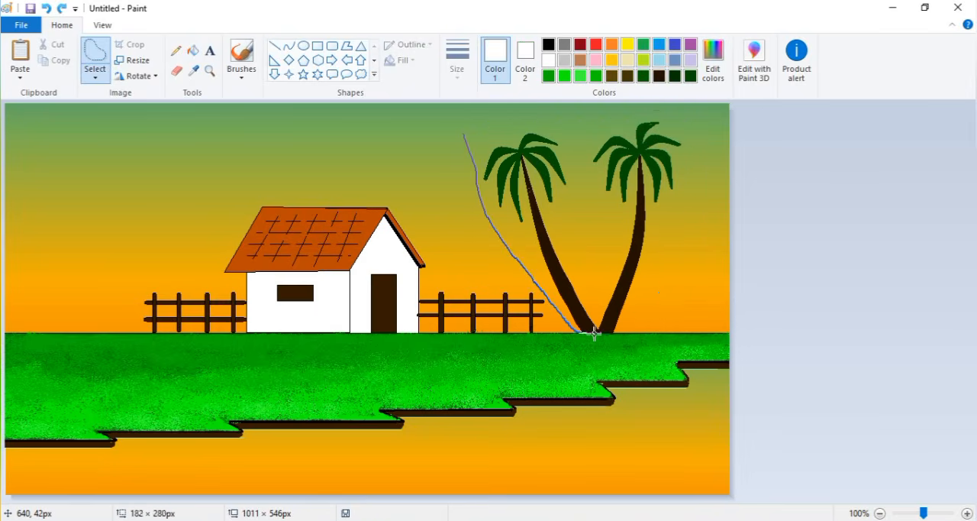
click(59, 61)
- Widen the canvas rightwards to 1354 px, undoing the trial pastes of the palms
click(21, 55)
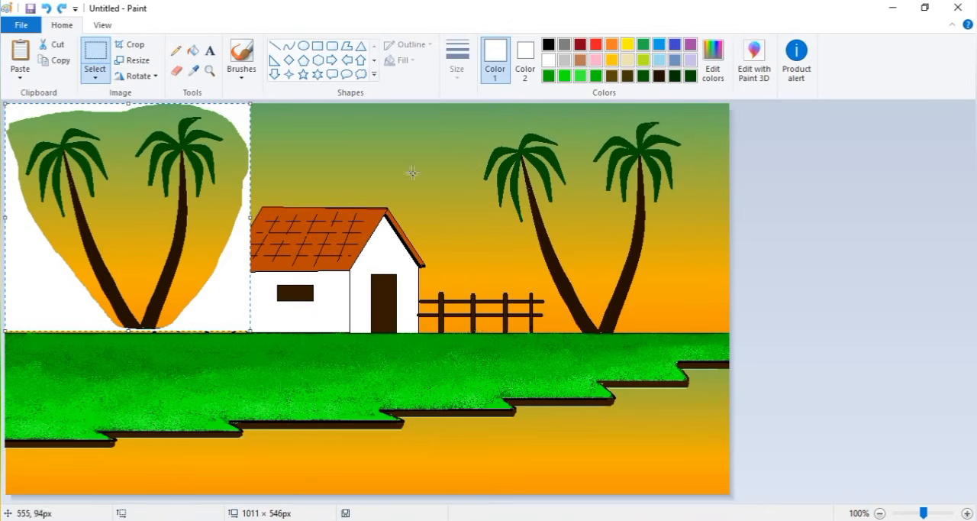
key(ctrl+z)
drag(731, 298, 965, 294)
click(22, 59)
drag(60, 186, 329, 230)
key(ctrl+z)
drag(967, 301, 976, 301)
- Paste the copied palms and move them onto the blank canvas area beside the picture
click(21, 57)
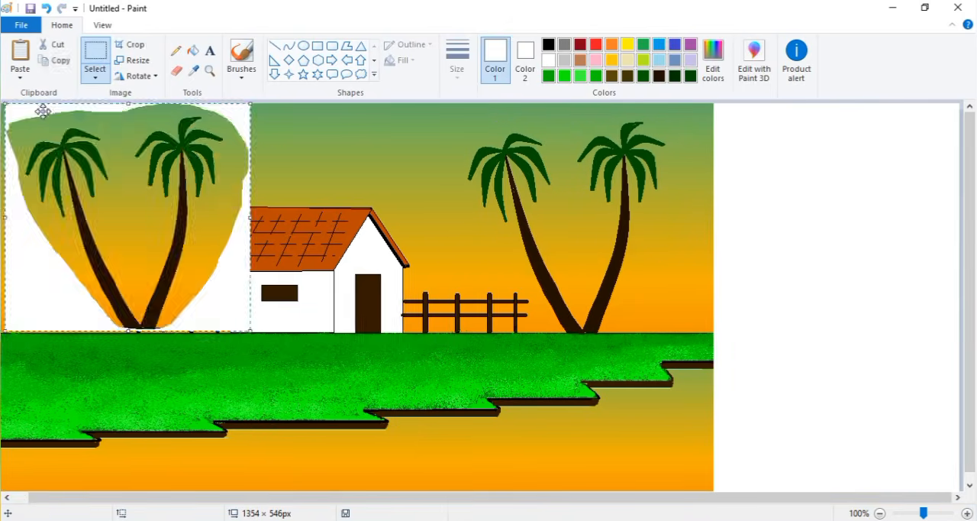
drag(58, 164, 771, 235)
click(758, 128)
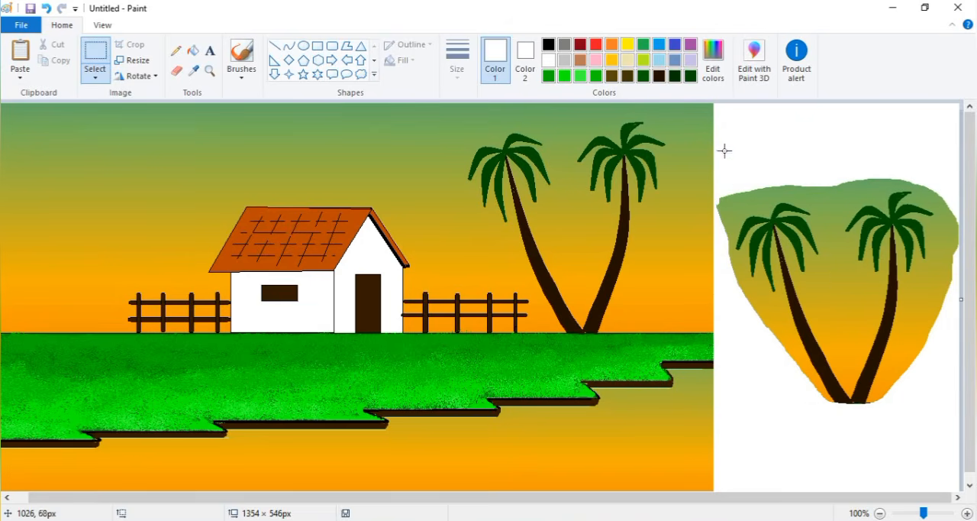
- Trace the pasted palms closely with a free-form selection and place them on the grass left of the house
drag(725, 154, 961, 403)
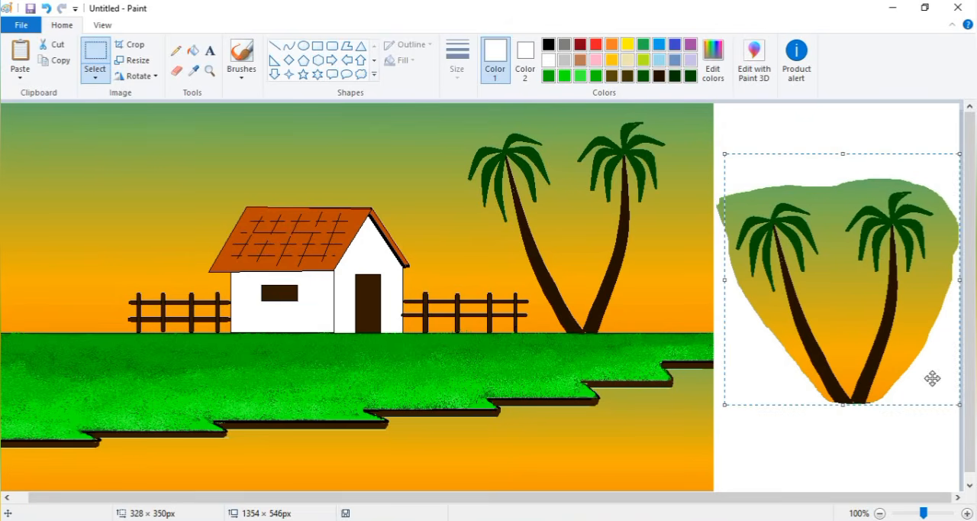
click(788, 302)
click(95, 76)
click(130, 133)
mouse_move(729, 208)
mouse_down()
mouse_move(790, 341)
mouse_move(868, 404)
mouse_move(810, 190)
mouse_move(756, 194)
mouse_up()
drag(859, 258, 115, 211)
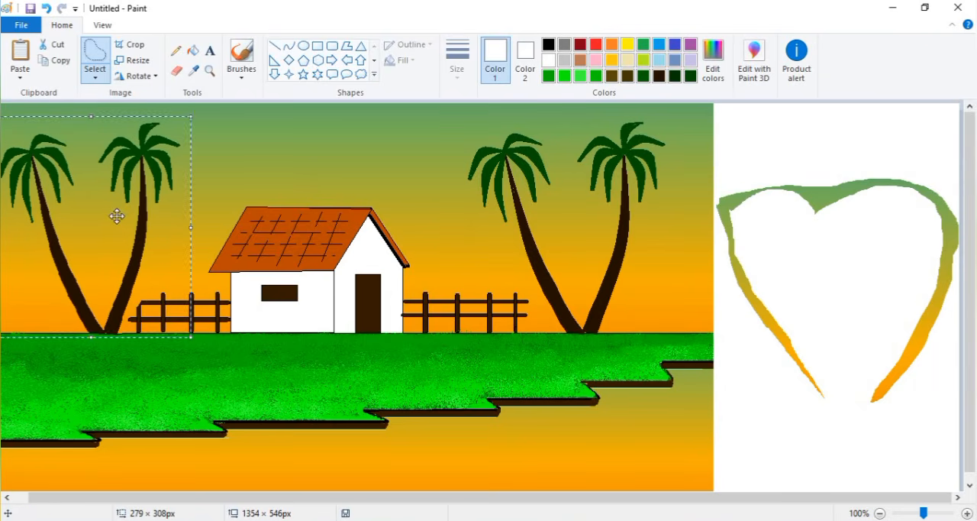
click(321, 223)
- Shrink the canvas width to 1009 px to cut off the white area with the leftover sky scraps
click(884, 386)
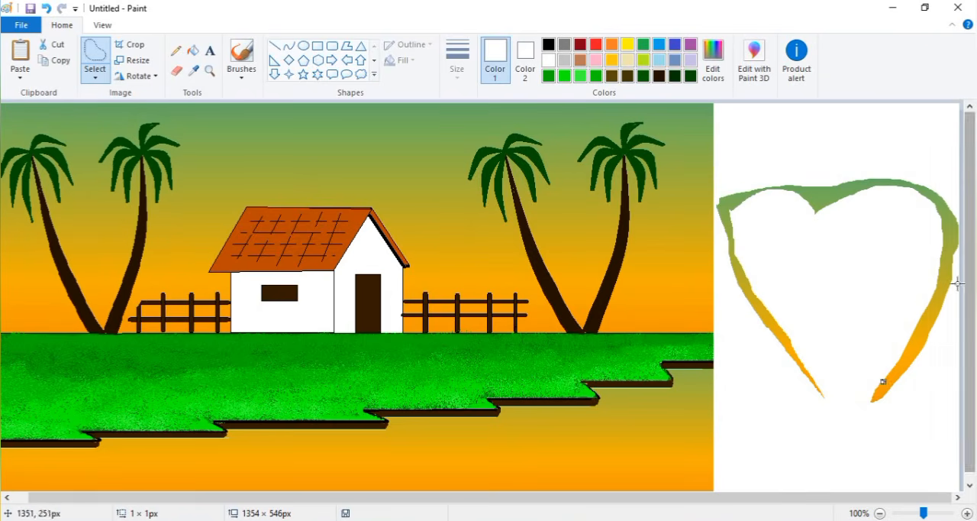
click(958, 283)
drag(969, 465, 968, 479)
click(927, 452)
click(275, 45)
drag(961, 291, 707, 314)
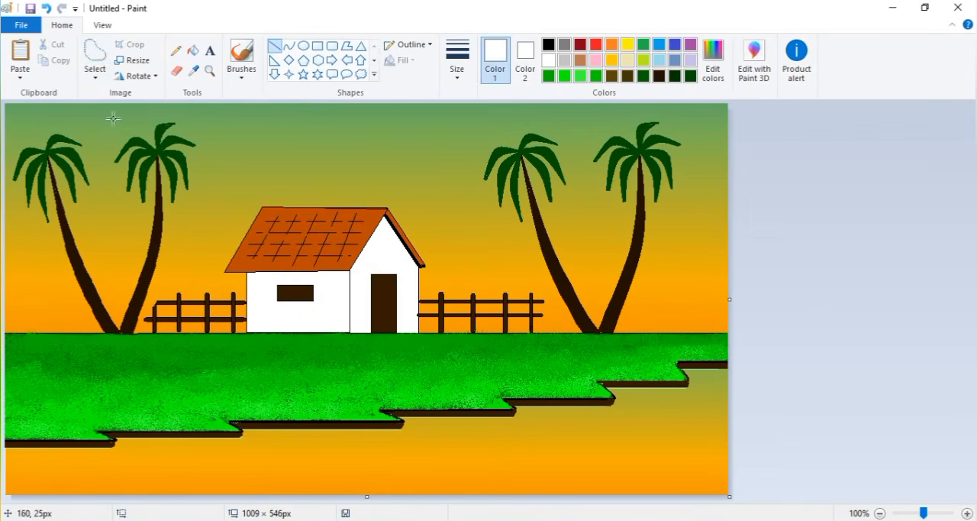
- Choose a brush in gold and paint a highlight down each trunk of the left-hand palms, redoing the second stroke
click(242, 71)
click(241, 128)
click(613, 61)
click(210, 71)
click(157, 229)
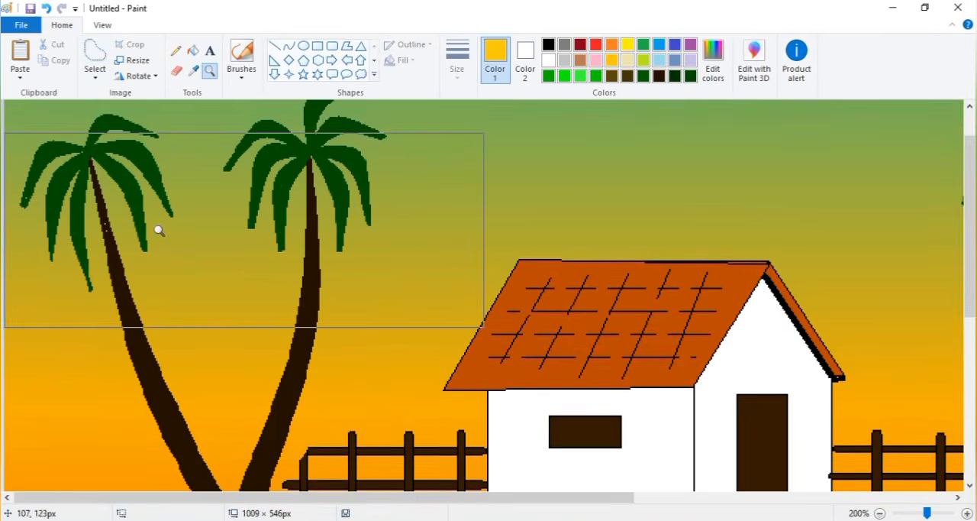
drag(970, 197, 963, 219)
click(241, 57)
drag(117, 211, 227, 460)
mouse_move(310, 130)
mouse_down()
mouse_move(303, 264)
mouse_move(233, 462)
mouse_up()
key(ctrl+z)
mouse_move(310, 138)
mouse_down()
mouse_move(317, 219)
mouse_move(277, 408)
mouse_move(233, 462)
mouse_up()
- Add yellow brush strokes over the highlights along the right edges of both left-hand palm trunks
click(628, 44)
mouse_move(116, 205)
mouse_down()
mouse_move(128, 266)
mouse_move(226, 459)
mouse_up()
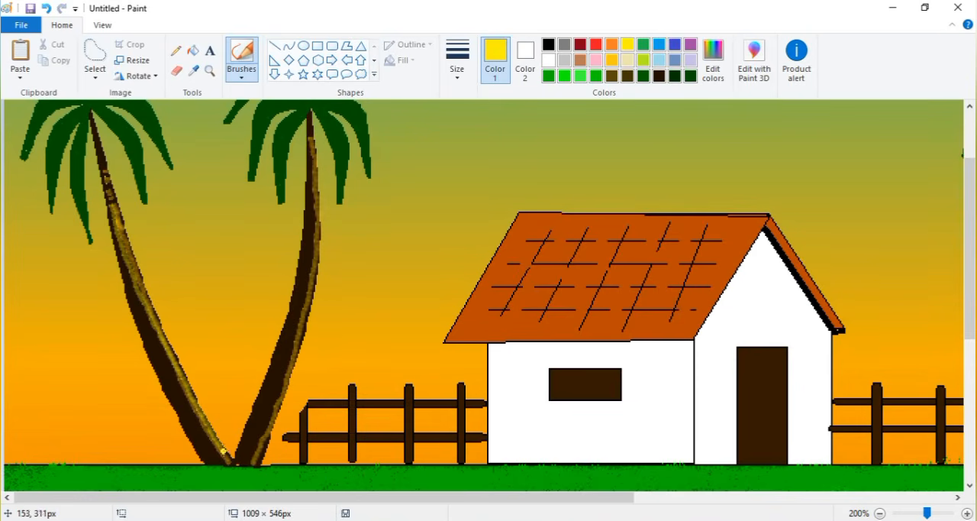
mouse_move(311, 133)
mouse_down()
mouse_move(313, 282)
mouse_move(256, 458)
mouse_up()
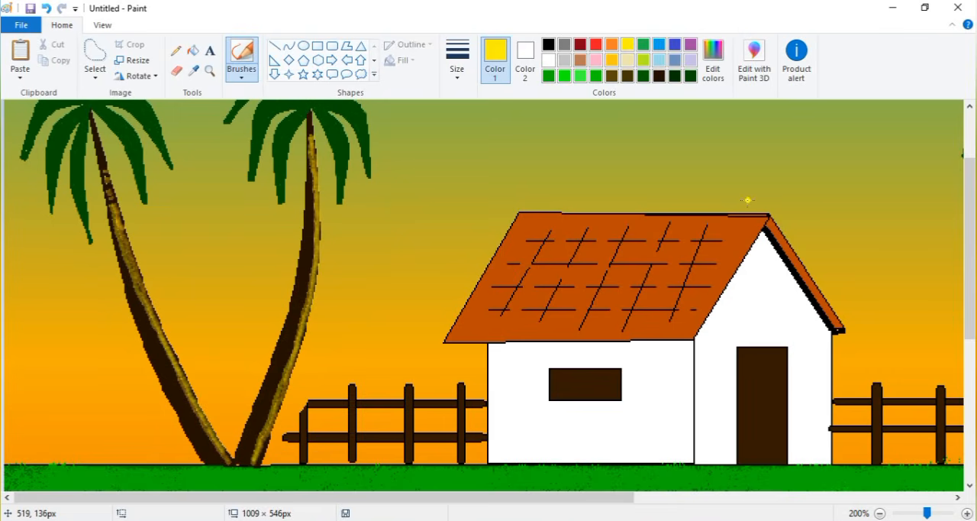
- Draw short curved yellow bark rings across both left-hand palm trunks with the Pencil
click(175, 51)
click(611, 76)
click(628, 44)
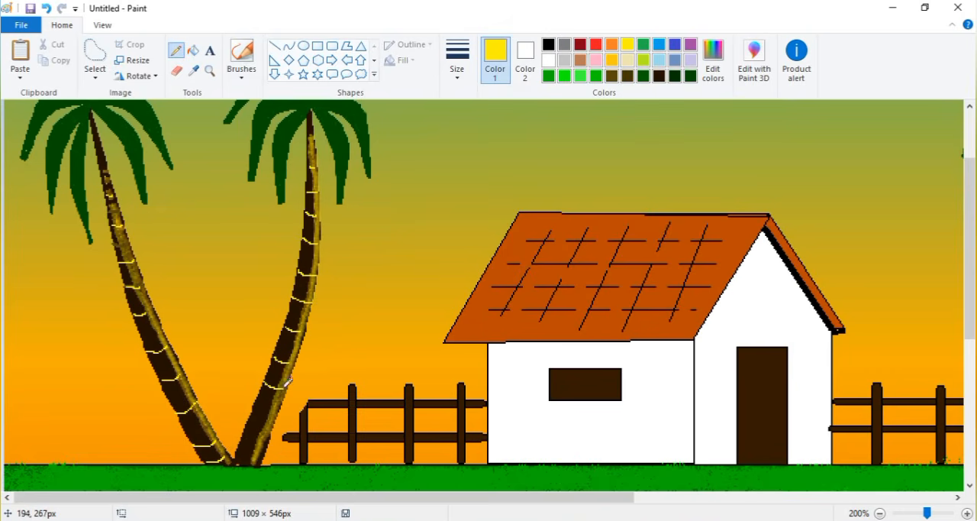
- Brush a yellow highlight down the left edge of each right-hand palm trunk, undoing and redoing the first stroke
click(880, 514)
click(210, 71)
click(478, 237)
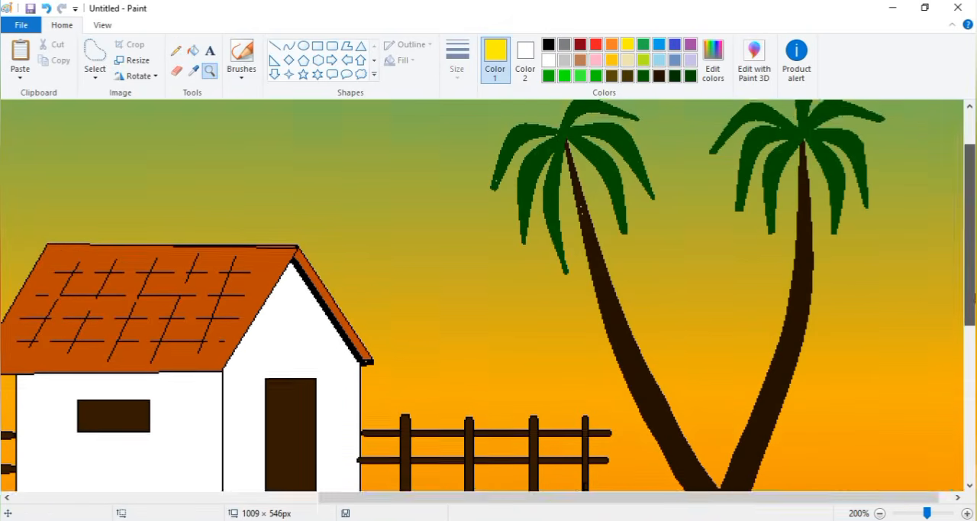
drag(969, 185, 970, 192)
click(241, 53)
mouse_move(576, 158)
mouse_down()
mouse_move(619, 291)
mouse_move(708, 462)
mouse_up()
key(ctrl+z)
mouse_move(571, 139)
mouse_down()
mouse_move(632, 359)
mouse_move(697, 482)
mouse_up()
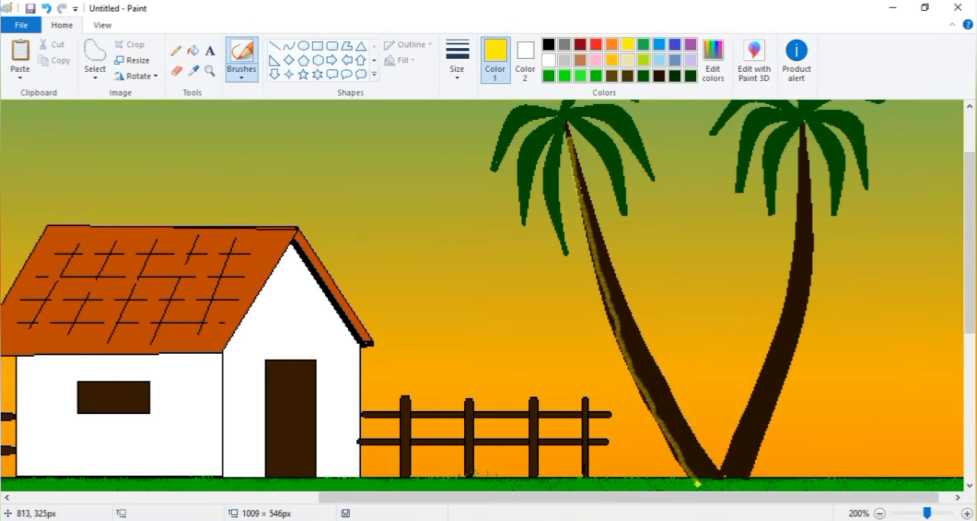
mouse_move(802, 133)
mouse_down()
mouse_move(787, 314)
mouse_move(717, 477)
mouse_up()
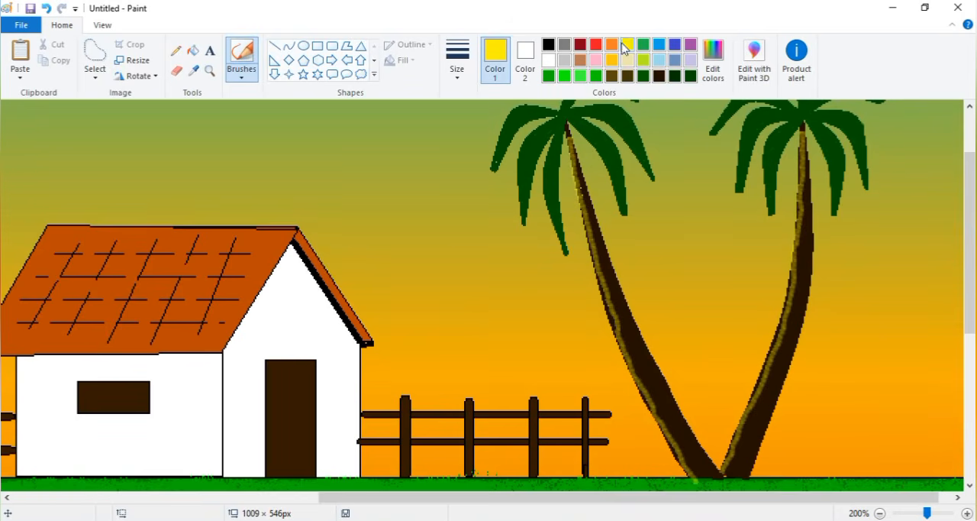
- Layer gold and yellow brush highlights along both right-hand palm trunks and draw curved yellow bark rings across them with the Pencil
mouse_move(574, 149)
mouse_down()
mouse_move(587, 235)
mouse_move(657, 415)
mouse_up()
click(612, 60)
mouse_move(572, 146)
mouse_down()
mouse_move(626, 340)
mouse_move(694, 476)
mouse_up()
click(627, 45)
mouse_move(802, 143)
mouse_down()
mouse_move(800, 239)
mouse_move(720, 474)
mouse_up()
click(176, 50)
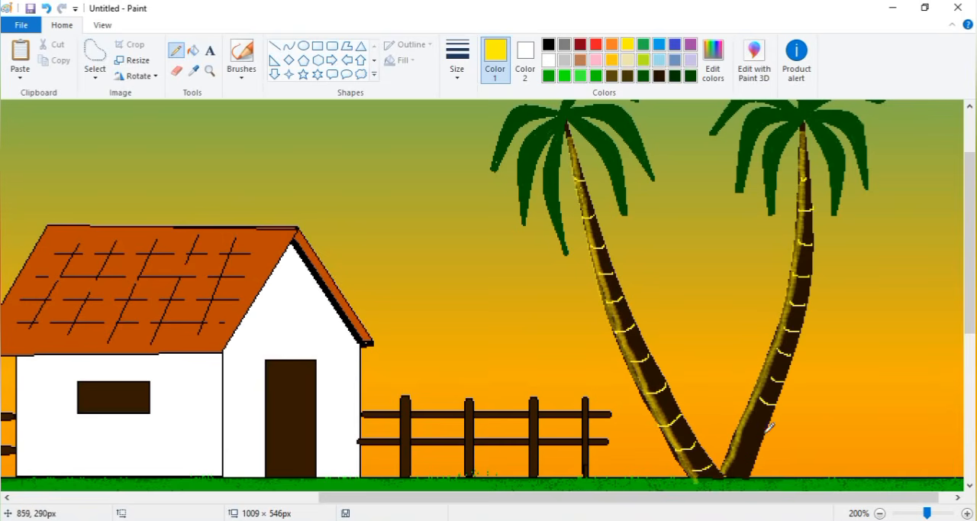
ctrl+scroll(736, 416, down, 1)
- On a blank area beside the picture, widening the canvas to 1297 px, draw a black circle with a sagging curve across its lower part
click(548, 46)
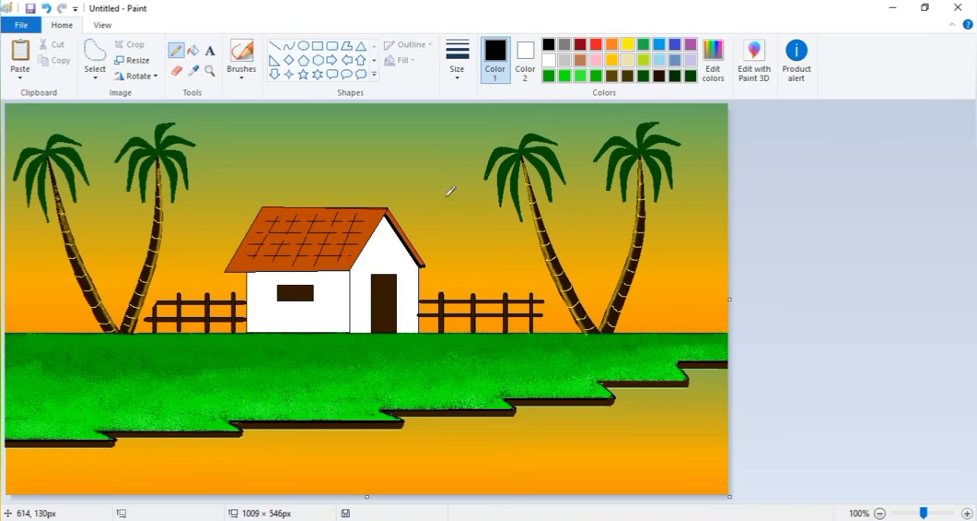
click(289, 45)
drag(432, 439, 559, 439)
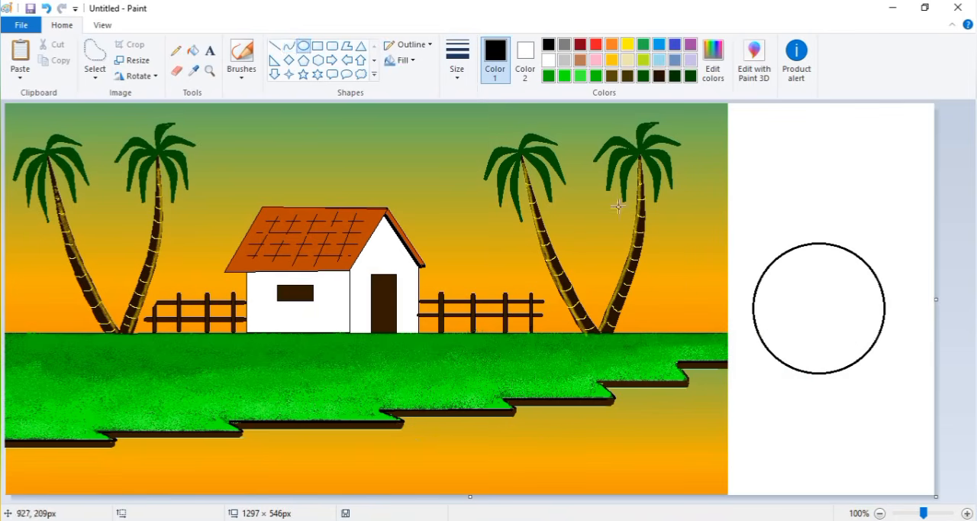
mouse_move(754, 331)
mouse_down()
mouse_move(839, 347)
mouse_move(822, 354)
mouse_move(872, 343)
mouse_up()
drag(821, 349, 822, 358)
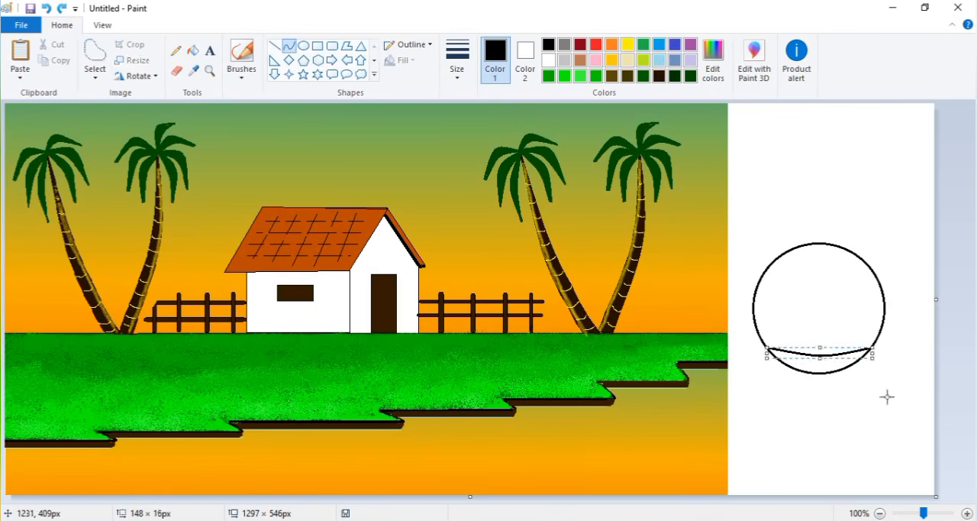
- Erase the circle's outline above the curve and fill the remaining crescent-shaped boat hull with black
click(176, 71)
drag(763, 342, 785, 249)
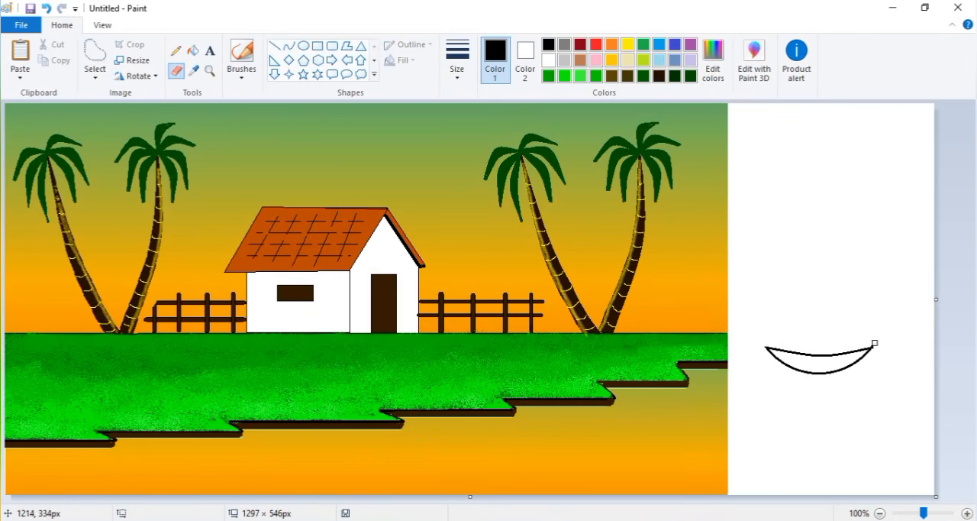
click(193, 51)
click(805, 363)
- Paint a black seated rower at the left end of the boat with a brush
click(241, 51)
click(457, 60)
click(507, 189)
drag(787, 320, 790, 315)
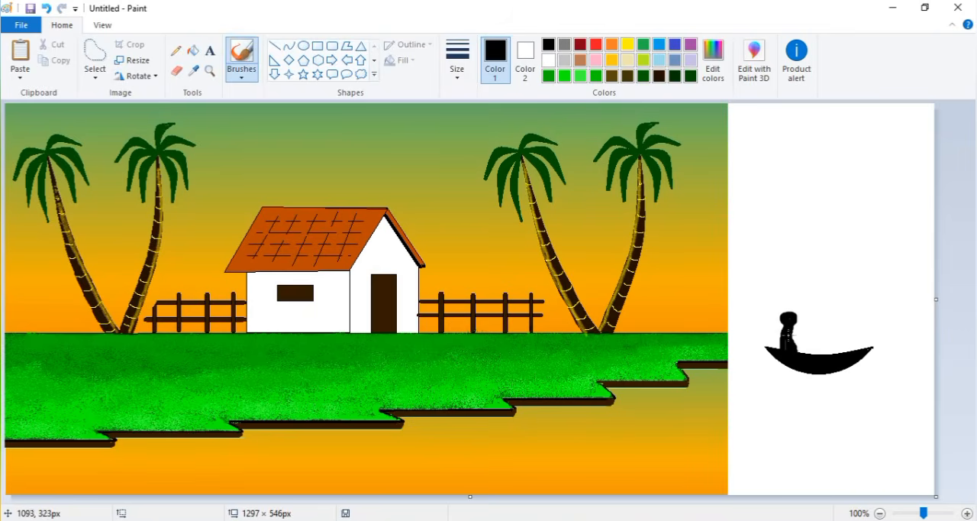
- Add a second black rower at the boat's right end, with a filled ellipse as head and a brushed body
drag(846, 312, 849, 316)
key(ctrl+z)
click(303, 46)
drag(840, 312, 856, 327)
click(193, 51)
click(848, 320)
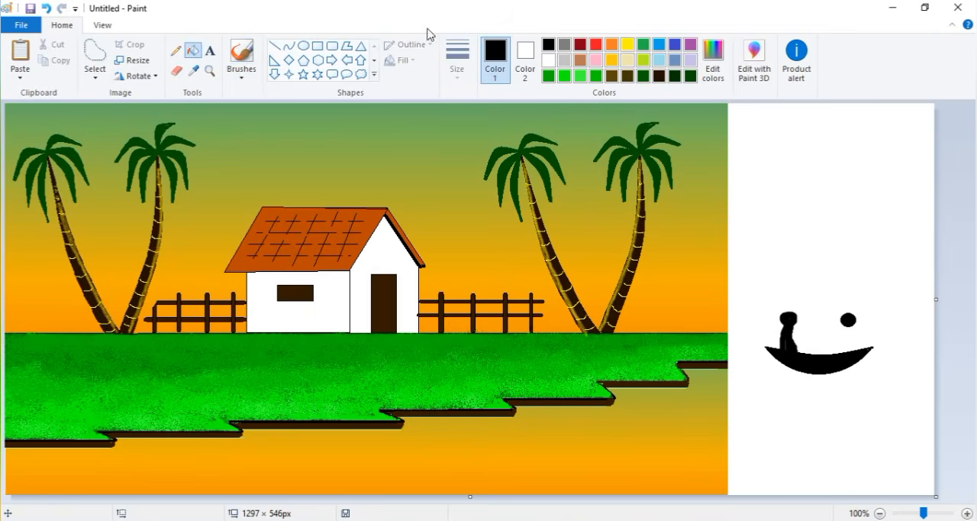
click(242, 51)
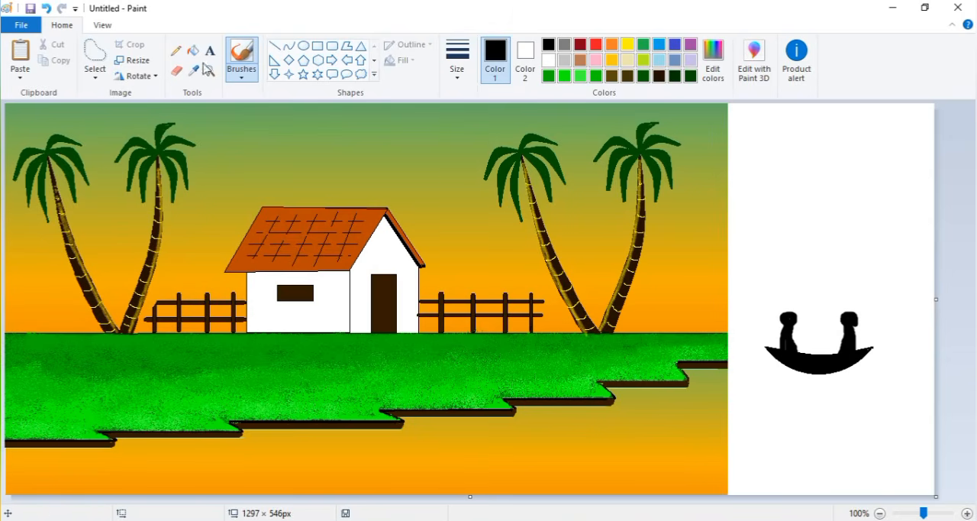
- Draw the arms of both rowers and the slanted oar shafts below the hull as black lines
mouse_move(846, 339)
mouse_down()
mouse_move(835, 333)
mouse_move(778, 381)
mouse_up()
click(275, 46)
drag(832, 332, 859, 381)
- Draw small rectangular blades at the ends of both oars and fill them with black, undoing the stray extra rectangle
click(318, 45)
drag(774, 378, 786, 384)
drag(835, 395, 865, 386)
key(ctrl+z)
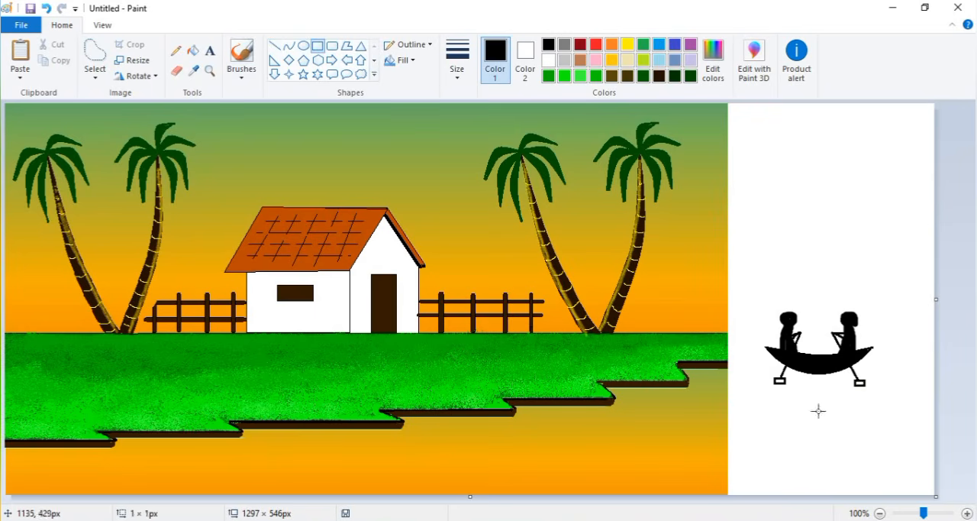
click(194, 51)
click(779, 380)
click(860, 383)
click(96, 76)
click(105, 109)
drag(750, 296, 898, 397)
drag(823, 354, 658, 444)
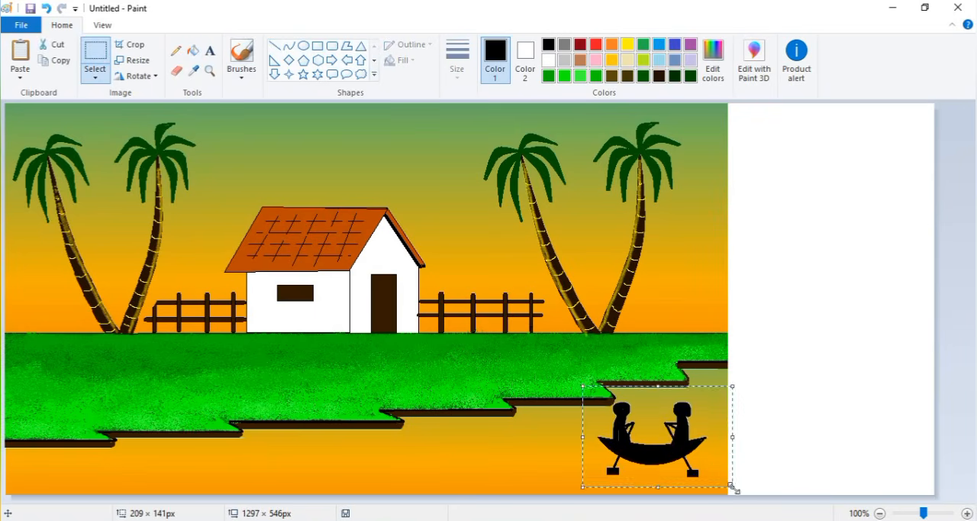
drag(734, 487, 706, 474)
key(ctrl+z)
- Copy the rowing boat and paste a slightly smaller copy onto the water near the picture's right edge
drag(748, 296, 893, 396)
click(58, 61)
click(20, 52)
drag(77, 155, 657, 441)
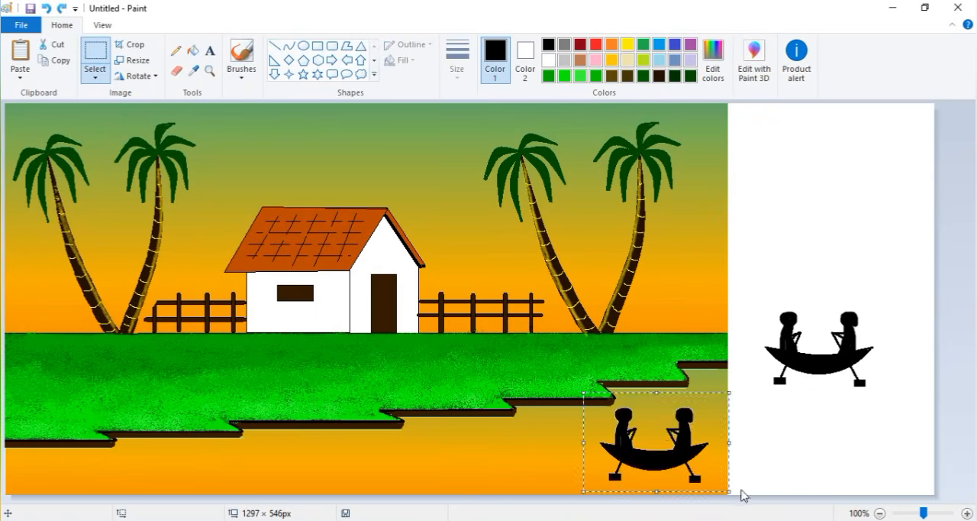
drag(731, 490, 703, 459)
drag(645, 422, 669, 425)
click(500, 439)
- Paste another boat, shrink it and place it on the water just left of the picture's centre
click(20, 52)
drag(57, 145, 456, 429)
drag(551, 486, 503, 445)
drag(453, 420, 288, 455)
click(418, 449)
- Paste a third, even smaller boat and place it on the water below the left-hand shore
click(20, 52)
drag(119, 175, 419, 332)
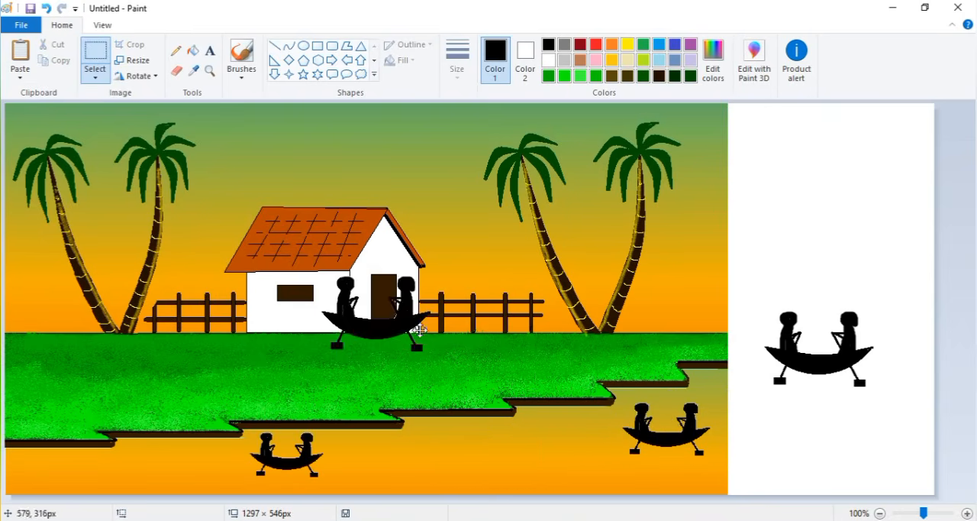
drag(449, 359, 389, 313)
drag(344, 296, 156, 473)
click(223, 452)
- Paste a fourth boat, resize it to slightly below its original size and place it on the water right of the picture's centre
click(25, 48)
drag(65, 155, 459, 427)
drag(548, 472, 510, 439)
drag(458, 412, 482, 445)
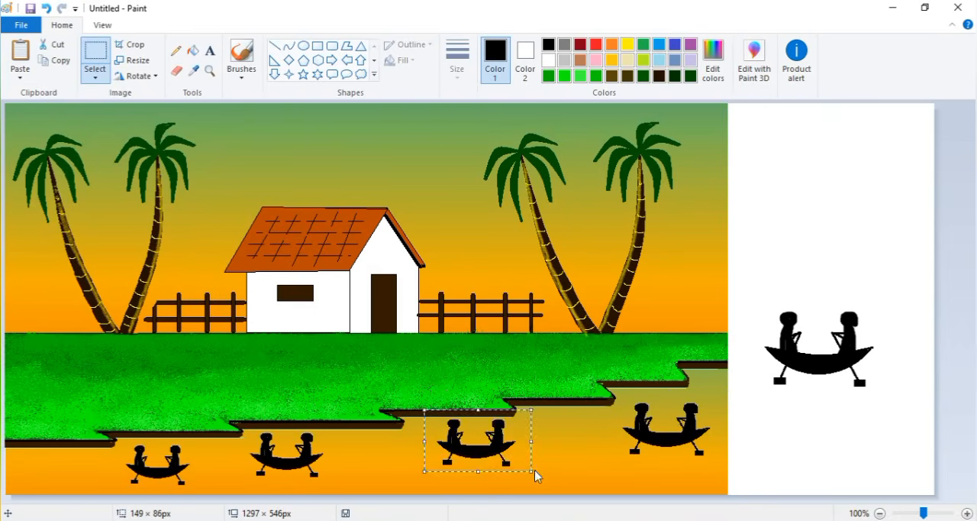
drag(534, 471, 549, 478)
drag(501, 443, 474, 442)
- Paste a fifth, small boat and place it on the water between the two boats on the right
click(20, 52)
drag(34, 128, 403, 267)
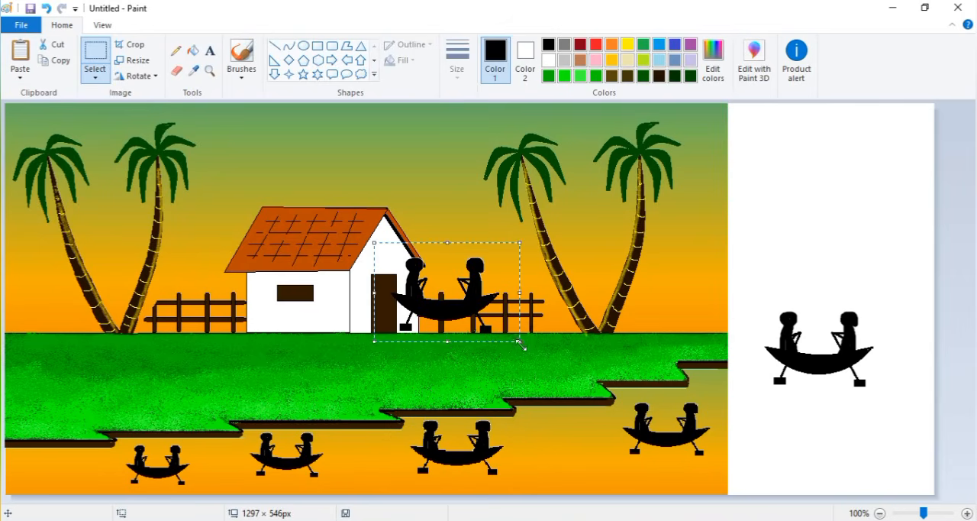
drag(522, 344, 447, 296)
drag(413, 272, 578, 442)
click(769, 416)
- Draw white water glints under the boats' oars with the Pencil and crop the canvas to 1010 px wide, removing the spare boat
click(278, 47)
click(548, 60)
click(176, 51)
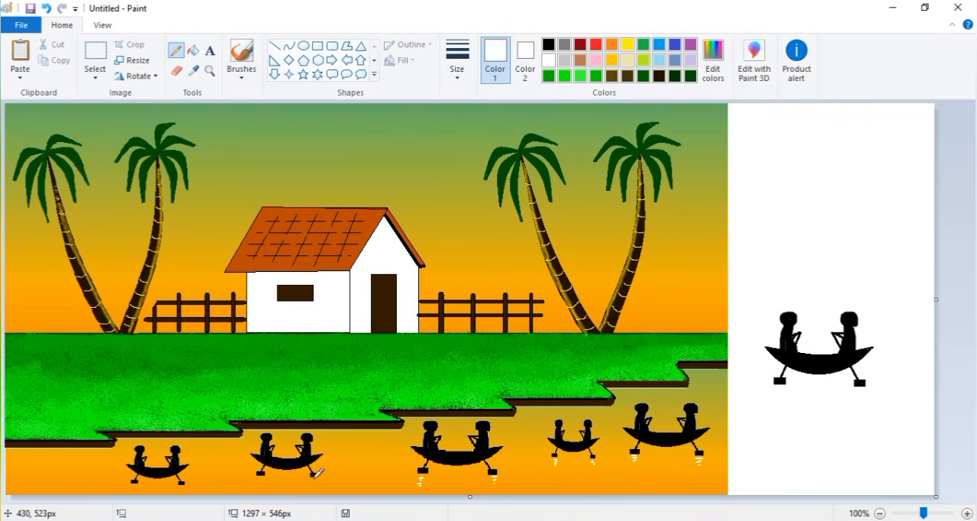
drag(938, 297, 730, 299)
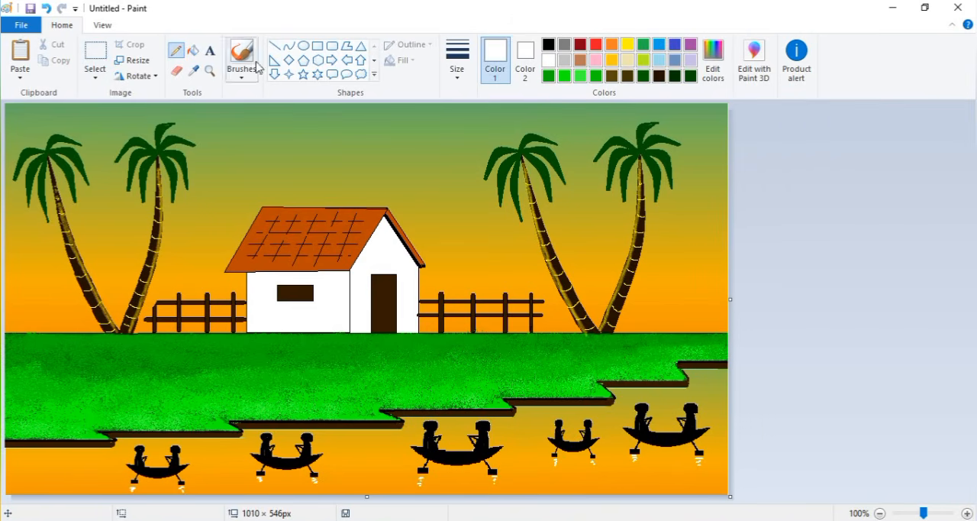
- Draw short, thin white horizontal ripple lines across the water around all the boats with the Line tool
click(275, 46)
click(457, 61)
click(465, 115)
drag(547, 473, 589, 473)
drag(681, 467, 681, 467)
mouse_move(627, 392)
mouse_down()
mouse_move(686, 390)
mouse_move(669, 407)
mouse_up()
drag(715, 446, 721, 446)
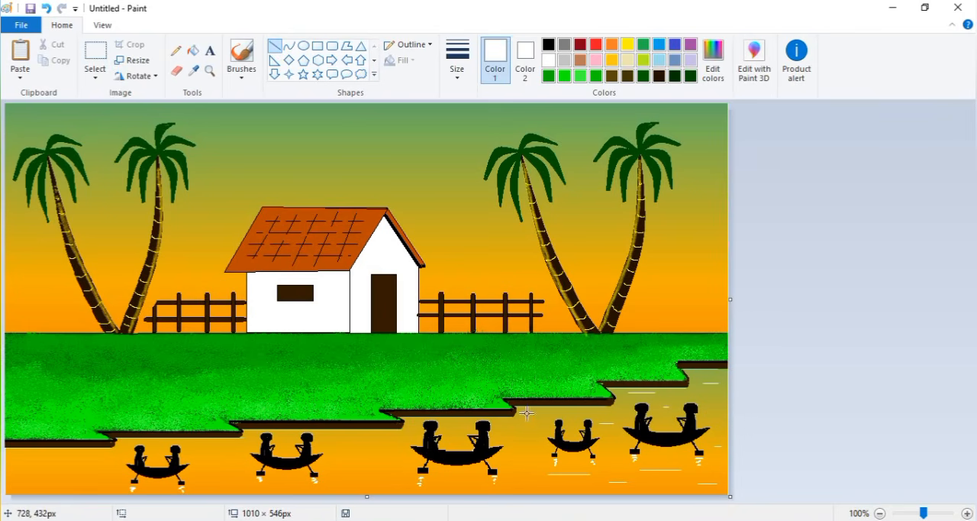
drag(510, 486, 533, 486)
drag(445, 484, 466, 484)
drag(447, 423, 460, 423)
drag(377, 437, 408, 437)
drag(331, 438, 387, 451)
mouse_move(376, 474)
mouse_down()
mouse_move(405, 474)
mouse_move(329, 471)
mouse_move(380, 481)
mouse_up()
mouse_move(250, 444)
mouse_down()
mouse_move(204, 447)
mouse_move(245, 479)
mouse_up()
drag(195, 483, 204, 483)
drag(282, 491, 213, 491)
drag(52, 458, 115, 459)
click(46, 437)
drag(7, 454, 17, 483)
drag(80, 484, 119, 470)
click(126, 443)
- Draw a flock of four black birds with the Curve tool in the sky left of the right-hand palms, redoing the faulty strokes
click(176, 50)
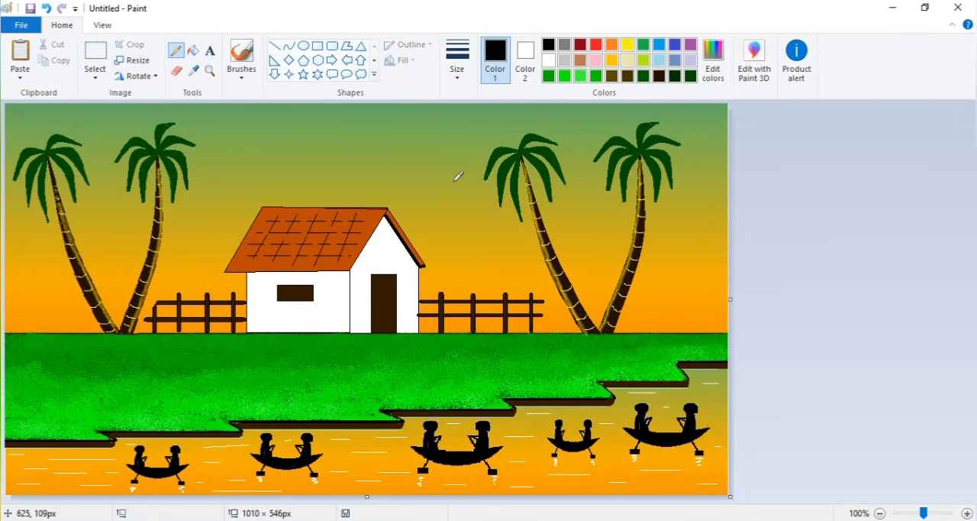
key(ctrl+z)
click(289, 46)
click(457, 68)
click(474, 128)
mouse_move(418, 164)
mouse_down()
mouse_move(439, 171)
mouse_move(452, 161)
mouse_move(417, 171)
mouse_up()
click(432, 162)
click(442, 154)
click(481, 193)
mouse_move(472, 194)
mouse_down()
mouse_move(482, 200)
mouse_move(494, 189)
mouse_up()
click(487, 187)
mouse_move(471, 223)
mouse_down()
mouse_move(485, 240)
mouse_move(491, 228)
mouse_up()
key(ctrl+z)
click(479, 228)
click(484, 224)
- Dot small white stars across the upper sky with the Pencil and add a small white four-point star above the house
click(176, 51)
click(548, 60)
click(300, 125)
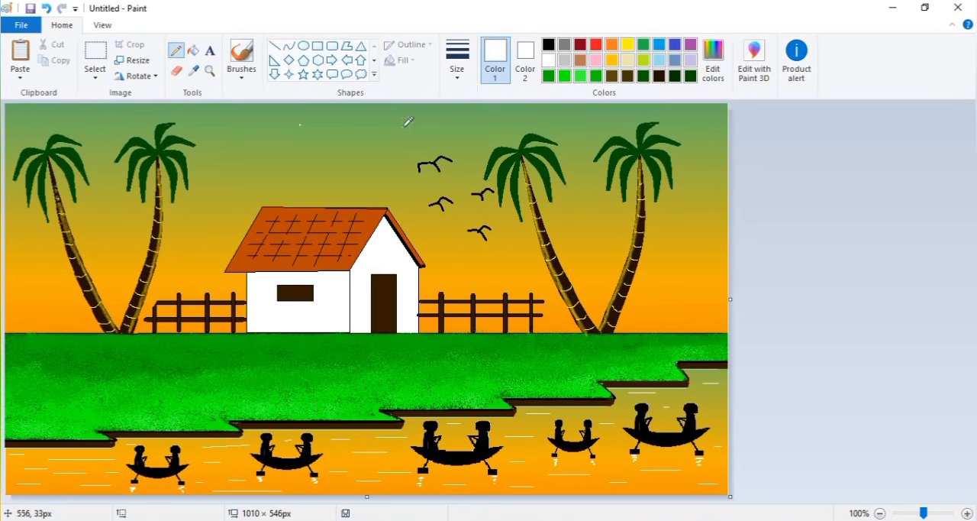
click(207, 181)
click(288, 74)
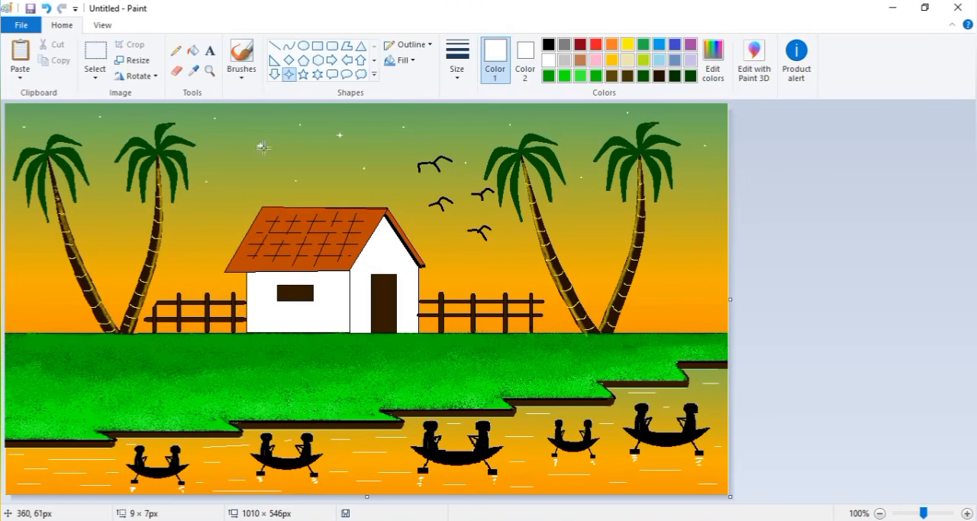